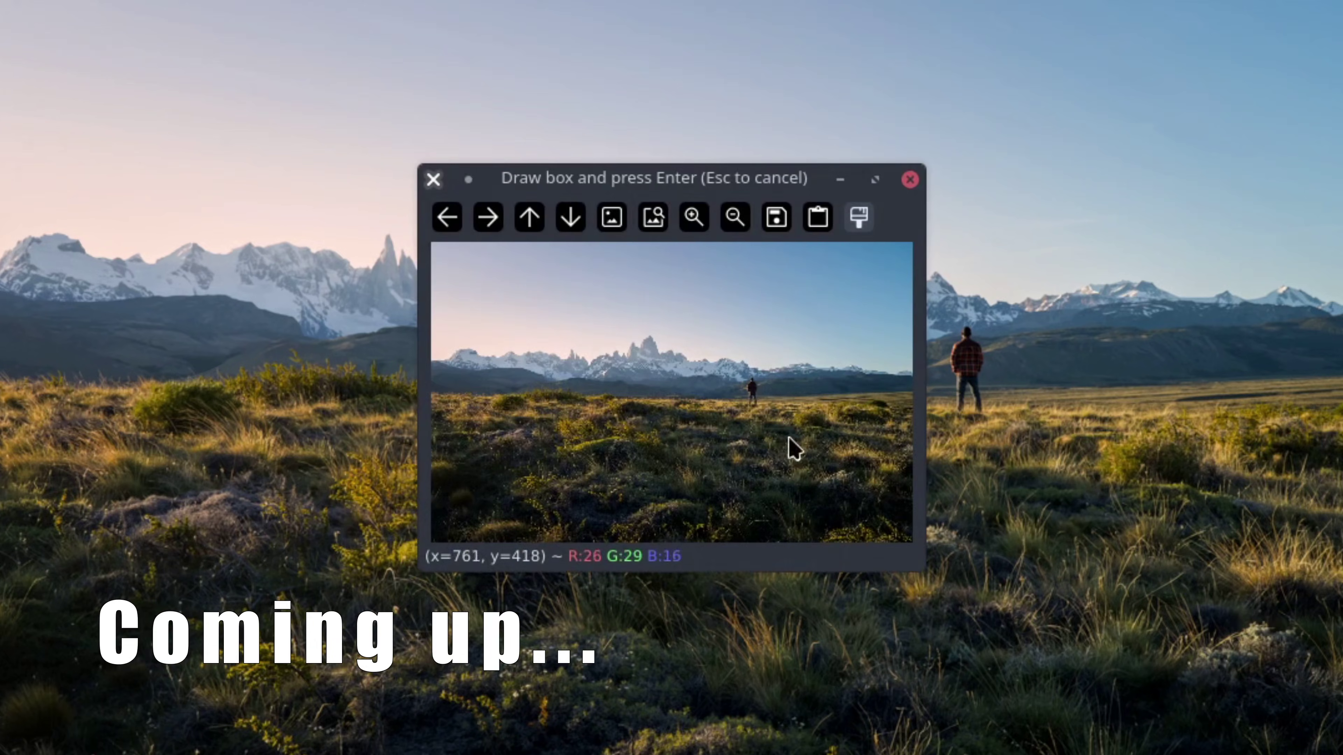
- Draw a box around the small distant figure standing in the field as the mask prompt
{"action": "left_click_drag", "start_coordinate": [734, 369], "coordinate": [769, 413]}
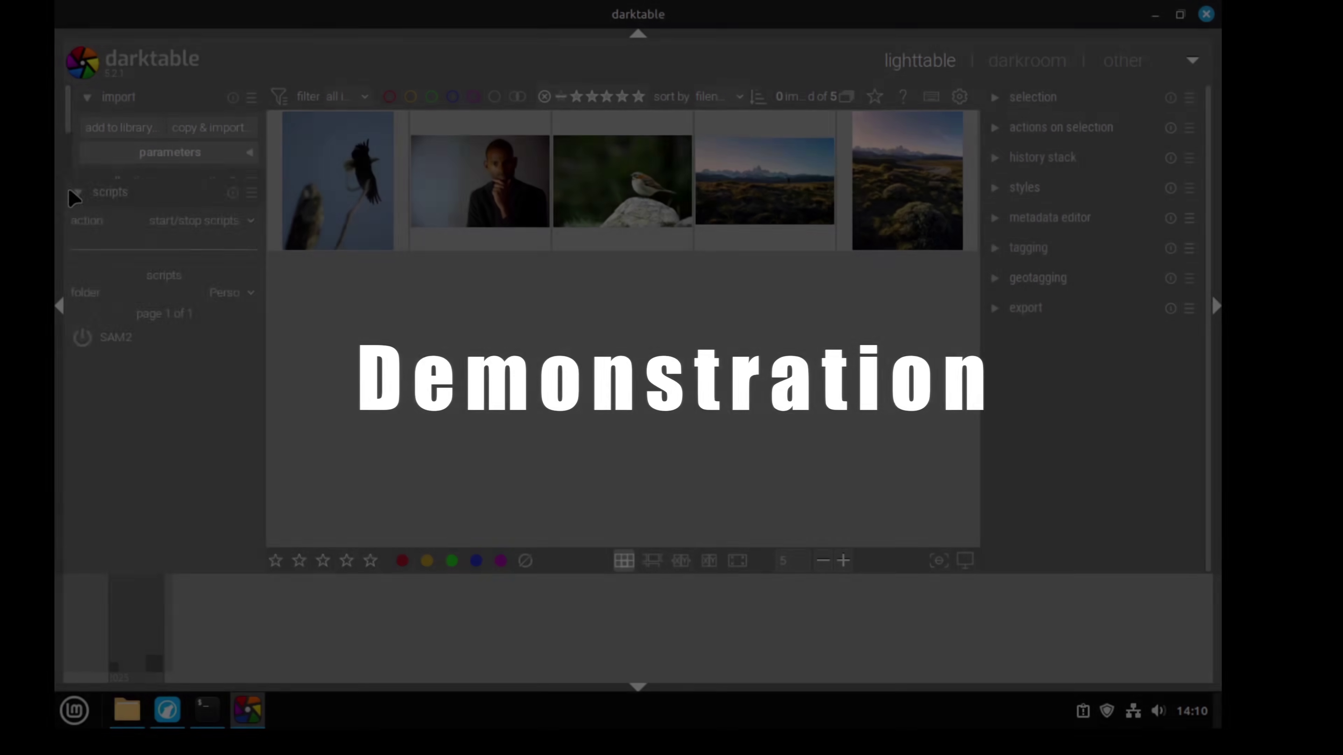
- Reveal the SAM2 script in the scripts module, then bring up the SAM 2 GitHub page in Firefox
{"action": "left_click", "coordinate": [77, 194]}
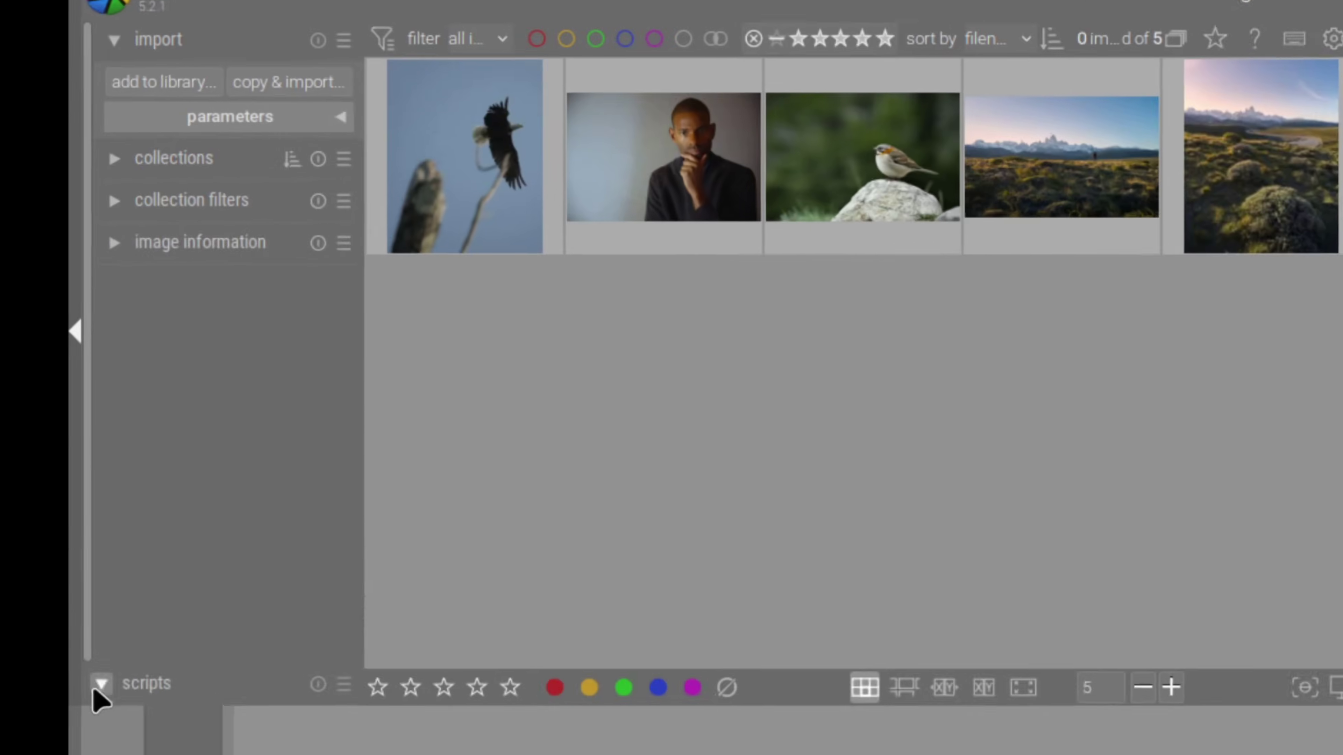
{"action": "left_click", "coordinate": [83, 567]}
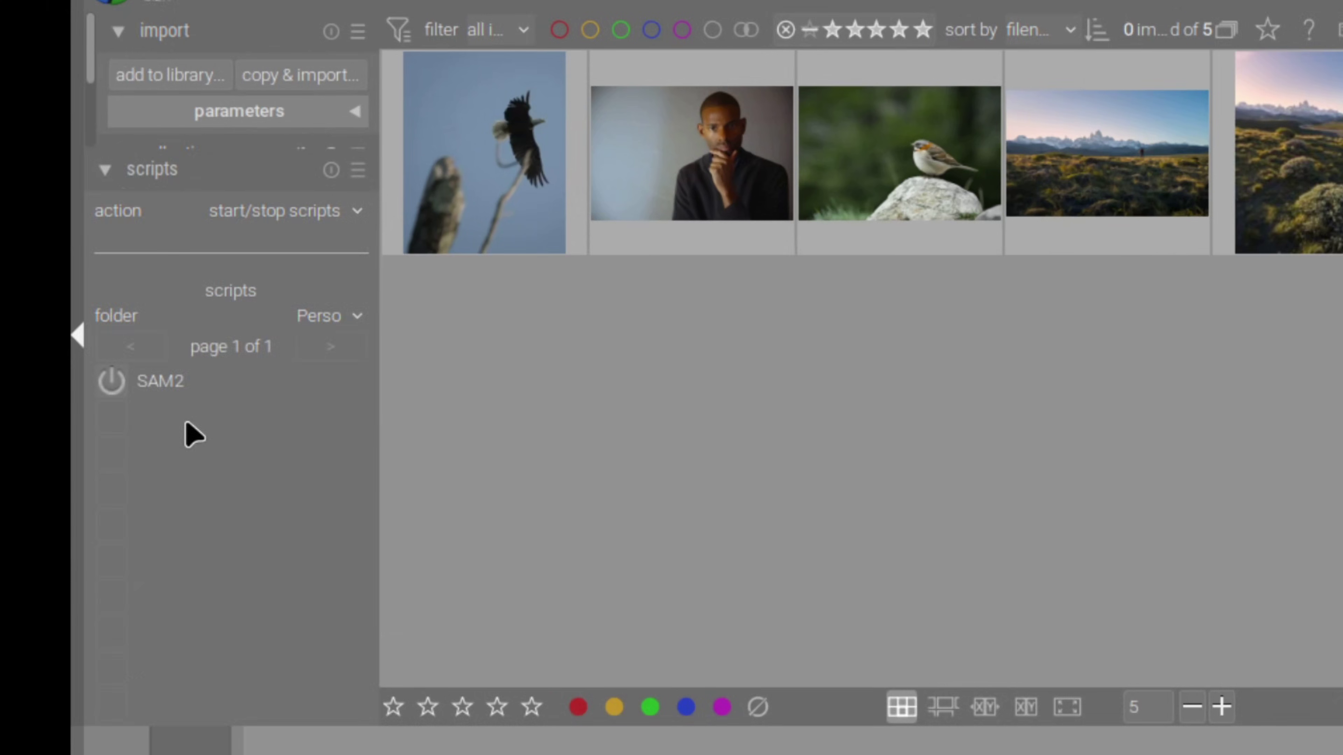
{"action": "left_click", "coordinate": [228, 740]}
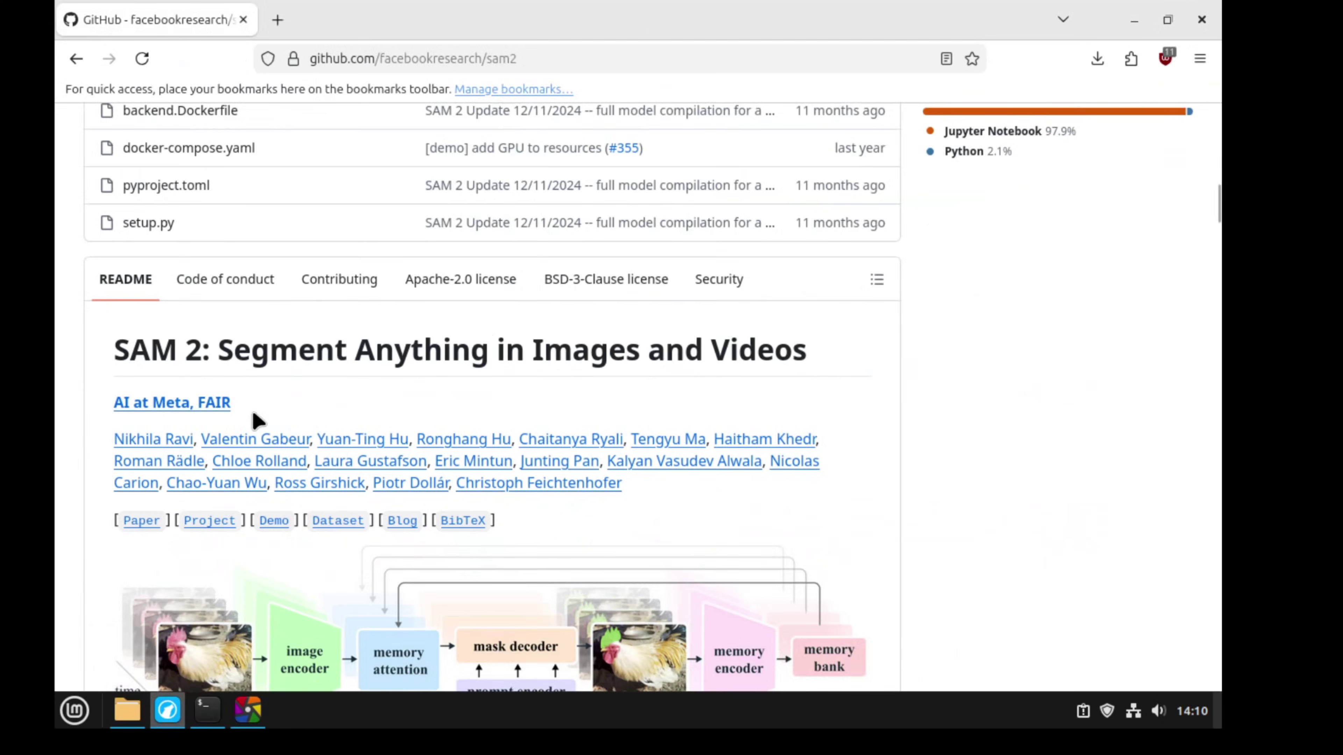
{"action": "scroll", "coordinate": [258, 418], "scroll_direction": "down", "scroll_amount": 5}
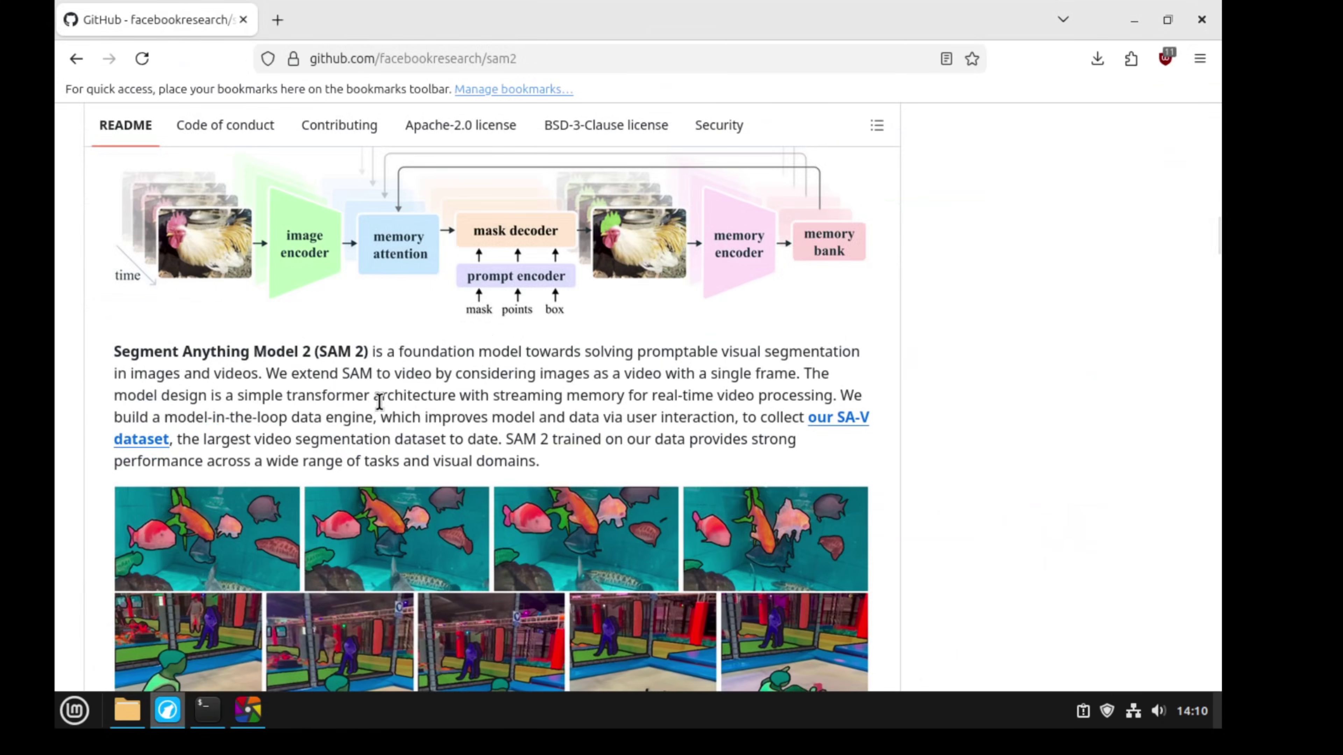
{"action": "scroll", "coordinate": [379, 402], "scroll_direction": "down", "scroll_amount": 4}
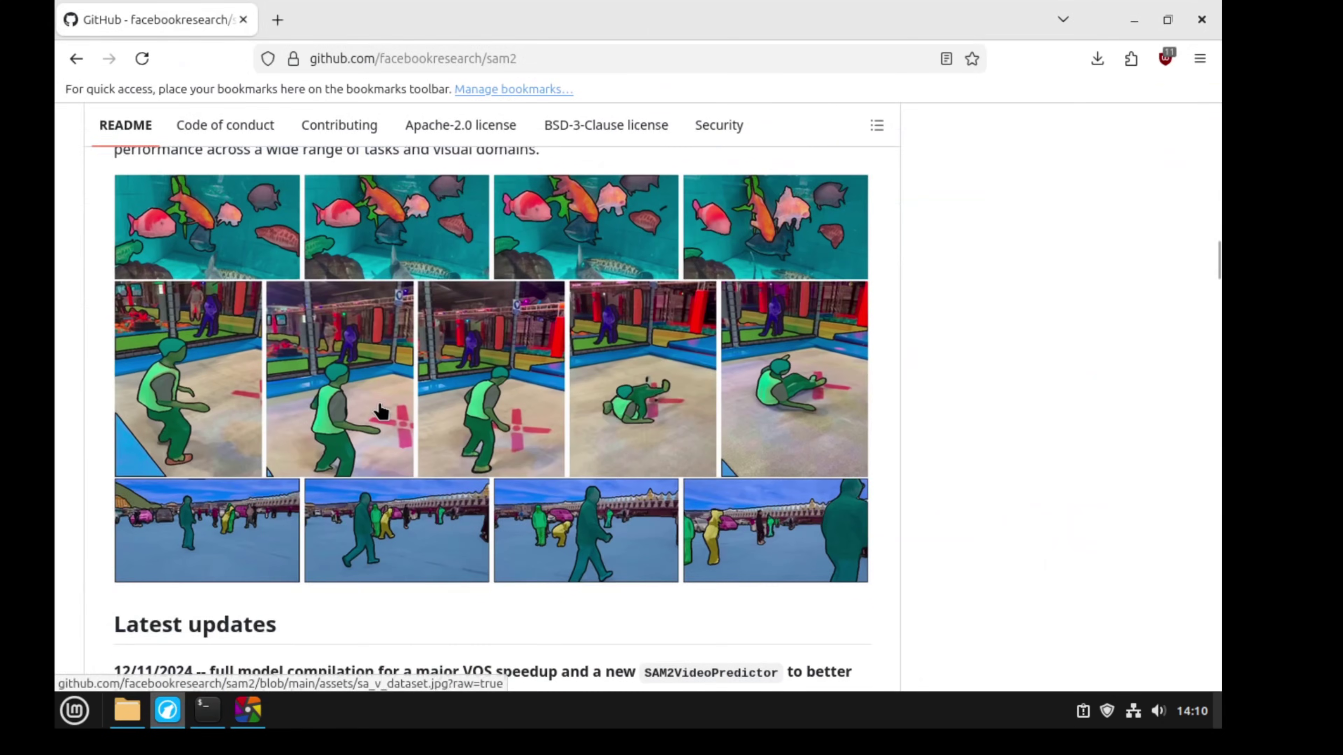
{"action": "scroll", "coordinate": [384, 418], "scroll_direction": "up", "scroll_amount": 4}
{"action": "scroll", "coordinate": [380, 395], "scroll_direction": "up", "scroll_amount": 1}
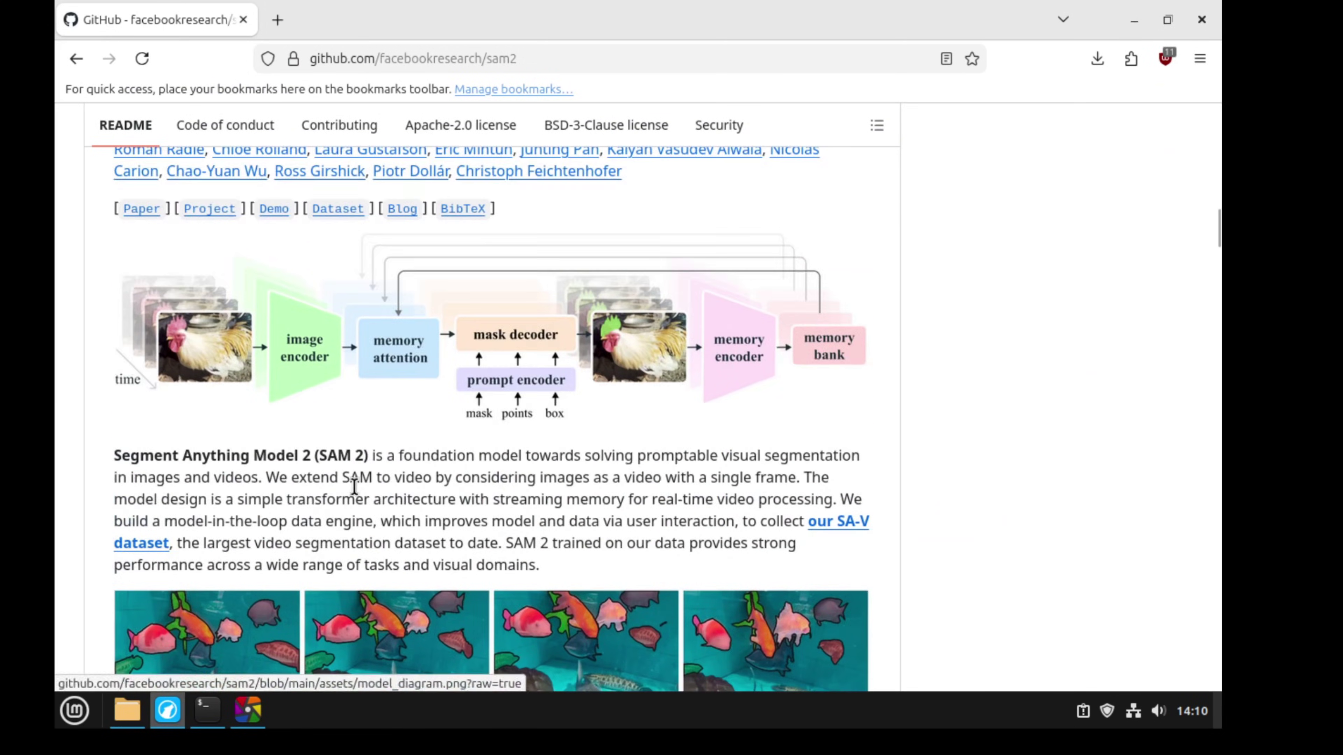
{"action": "scroll", "coordinate": [357, 485], "scroll_direction": "down", "scroll_amount": 3}
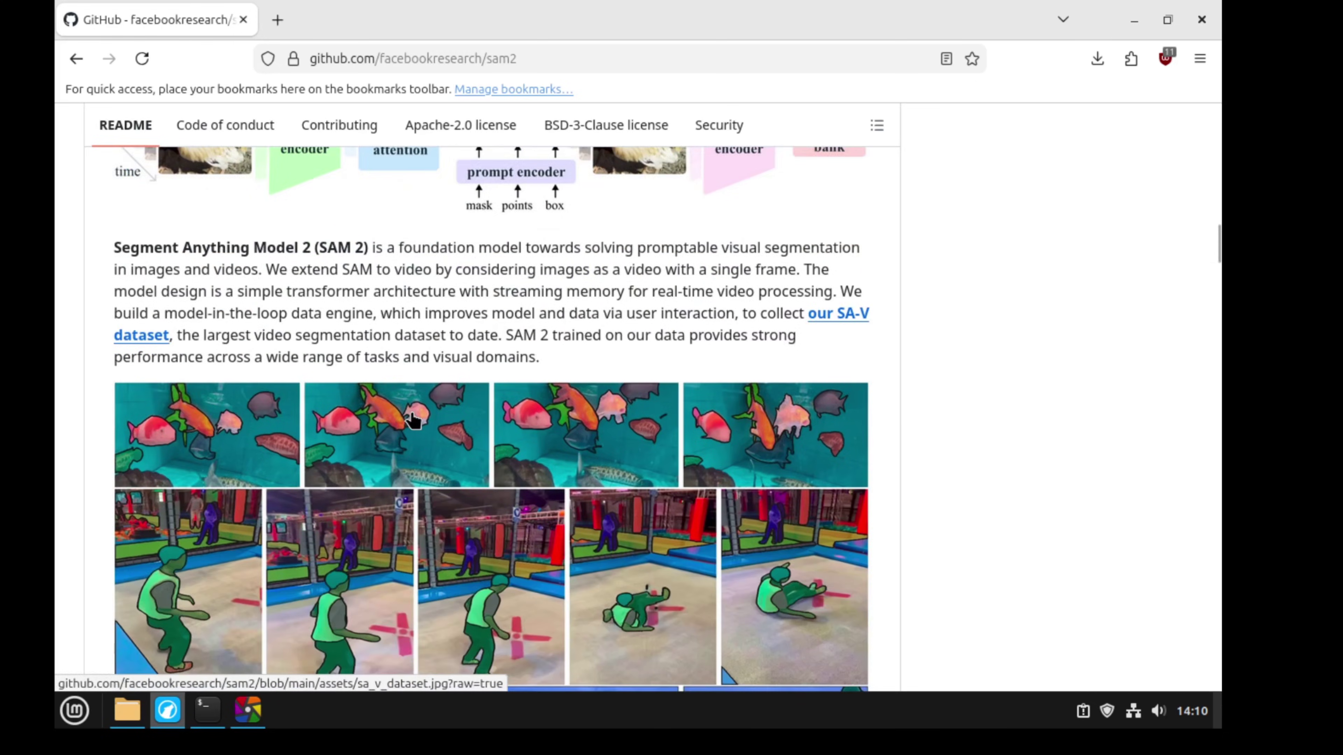
{"action": "scroll", "coordinate": [412, 419], "scroll_direction": "up", "scroll_amount": 5}
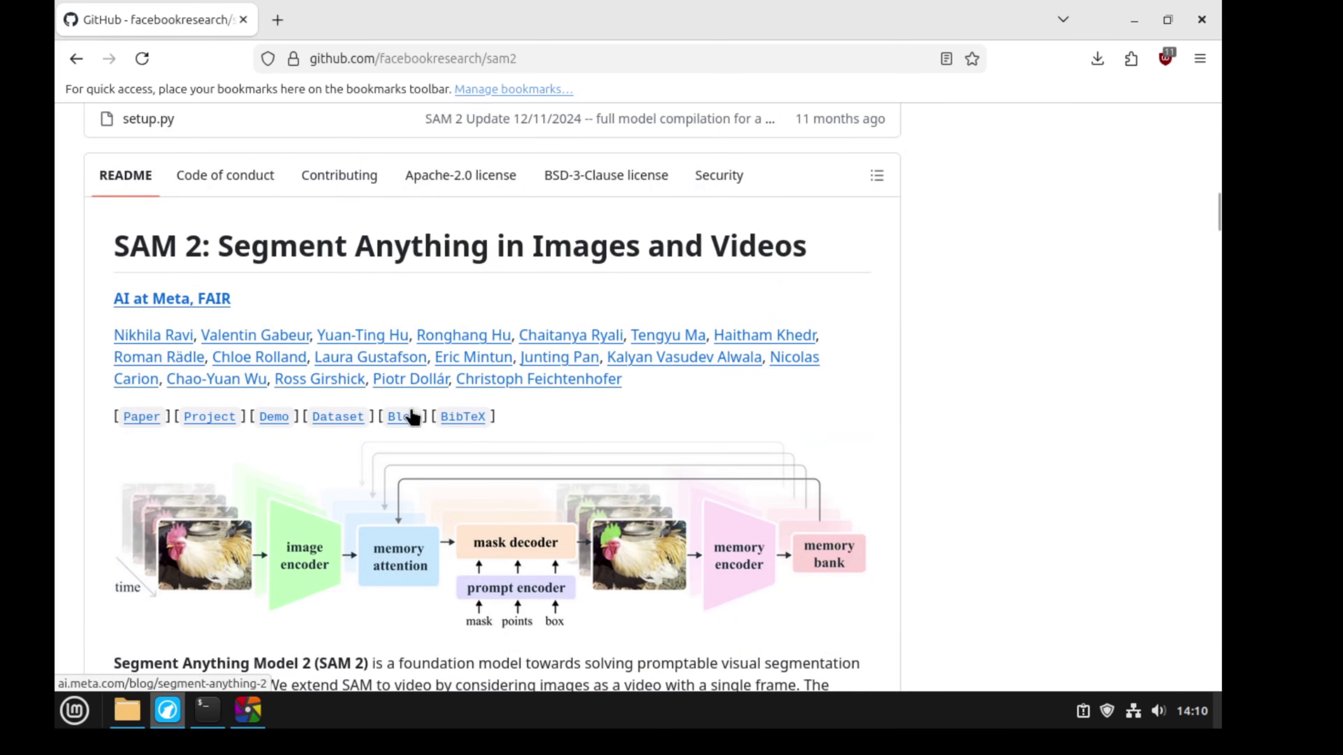
- Open the bird photo DSC04567.ARW in darkroom and expand the SAM2 module's settings
{"action": "left_click", "coordinate": [248, 710]}
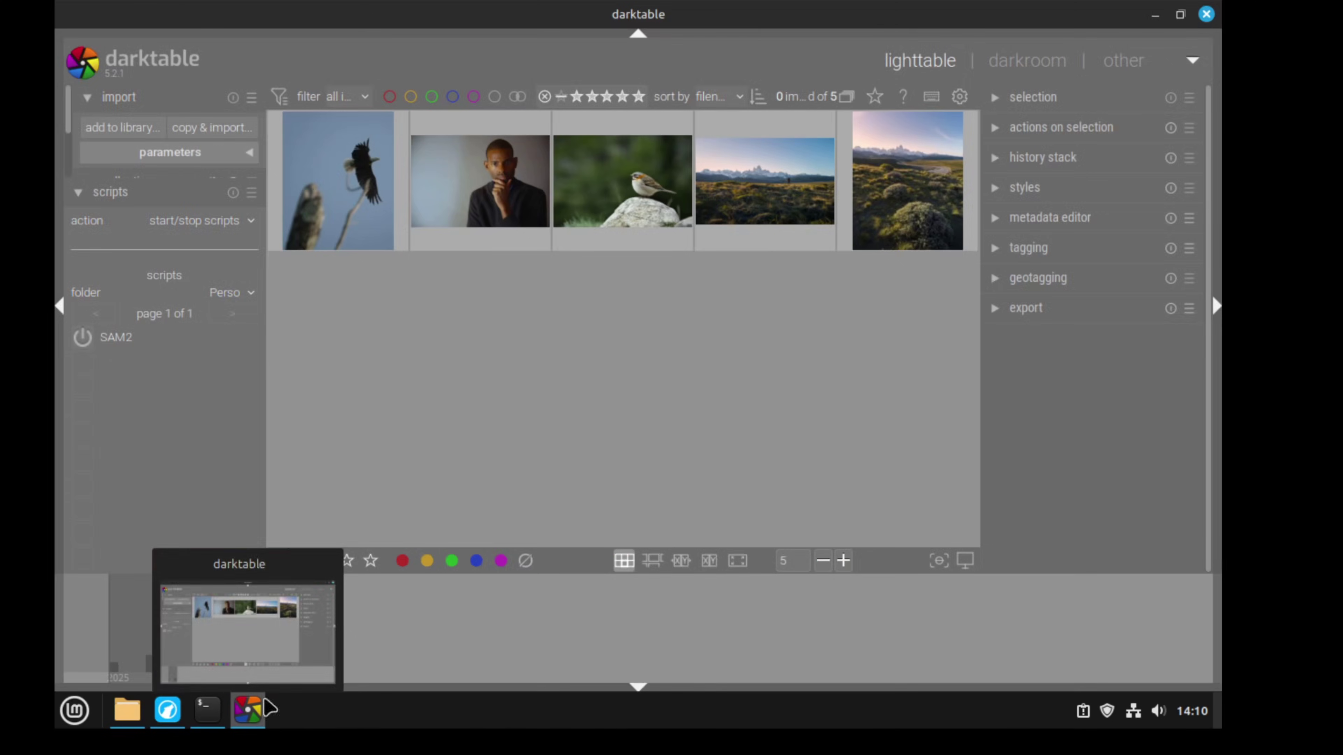
{"action": "double_click", "coordinate": [613, 191]}
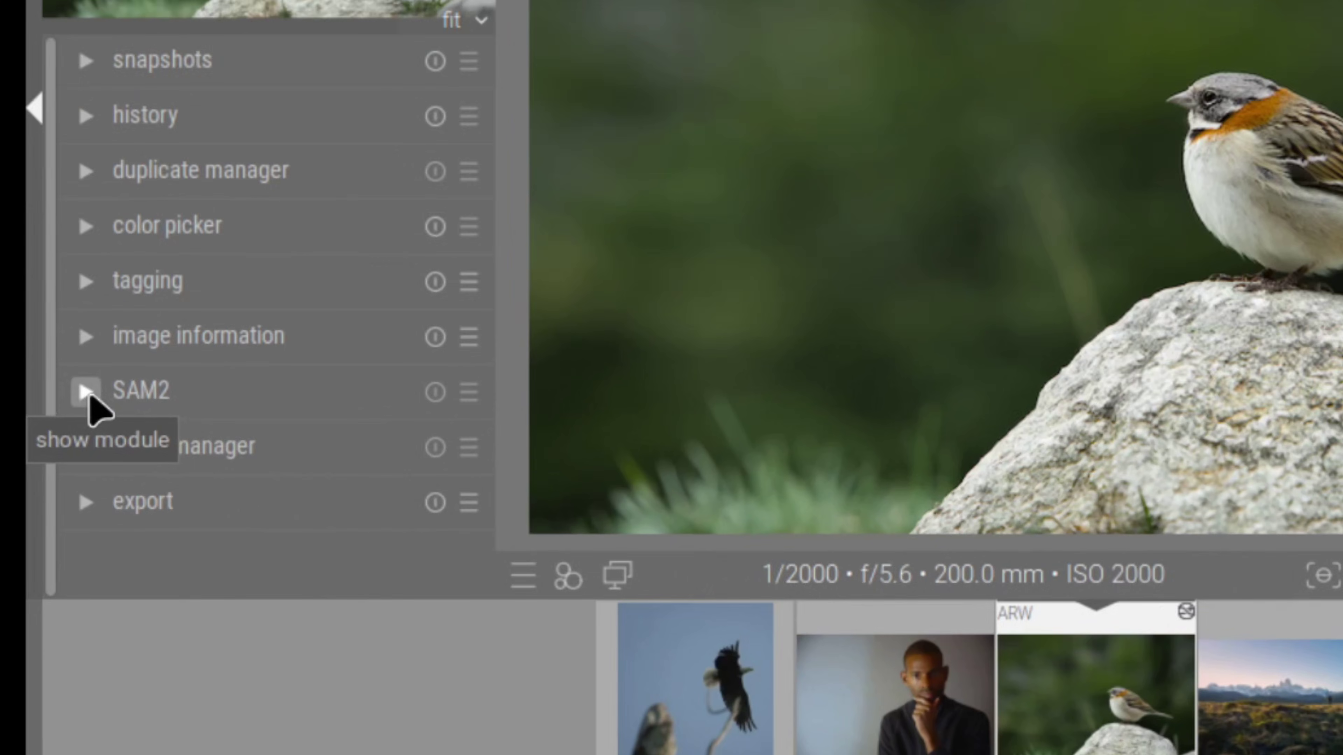
{"action": "left_click", "coordinate": [88, 394]}
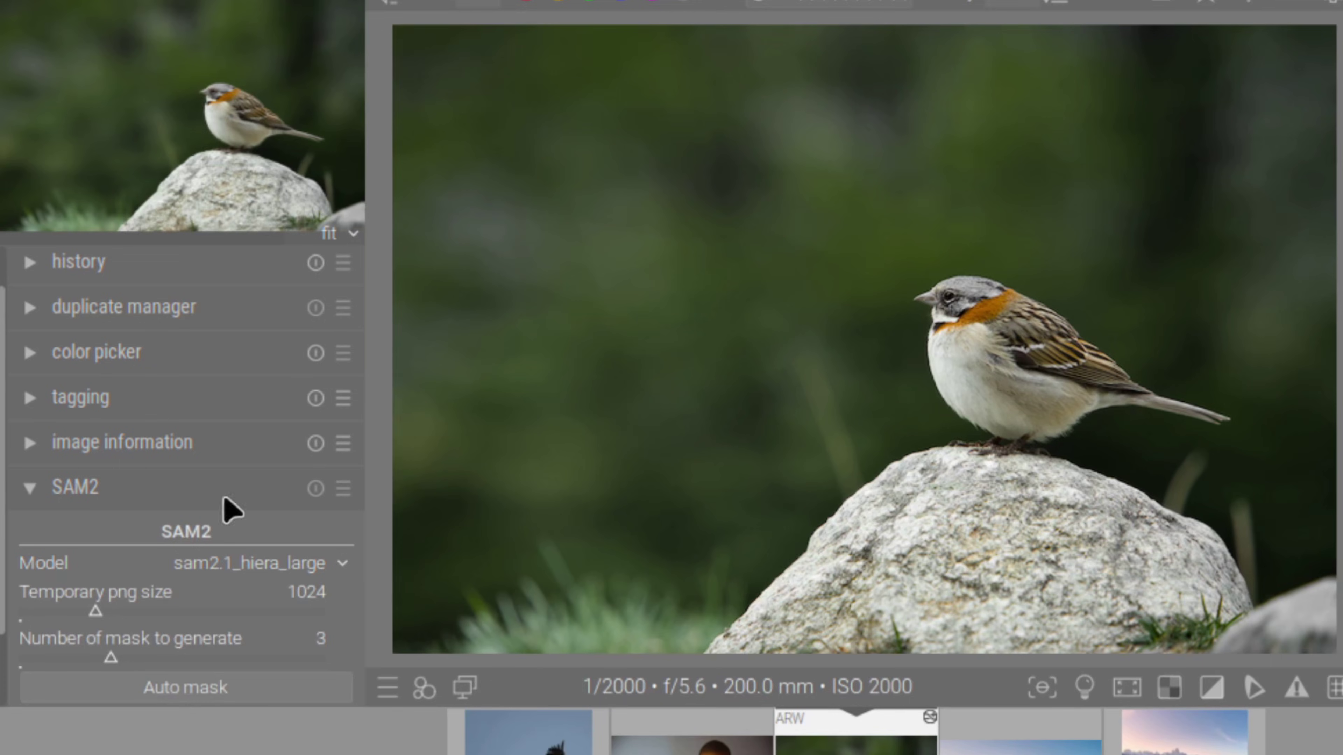
{"action": "scroll", "coordinate": [11, 476], "scroll_direction": "down", "scroll_amount": 3}
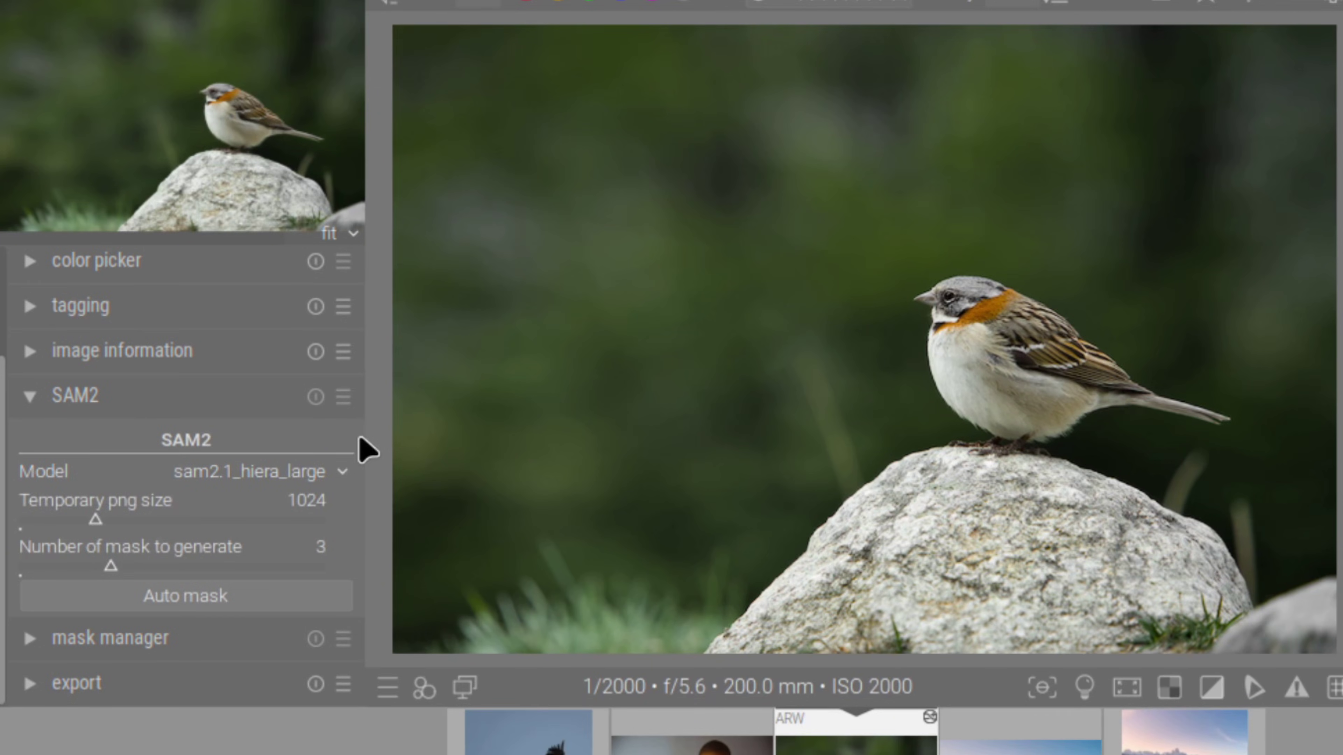
- Keep sam2.1_hiera_large as the SAM2 model and start an exact entry for temporary png size
{"action": "left_click", "coordinate": [335, 470]}
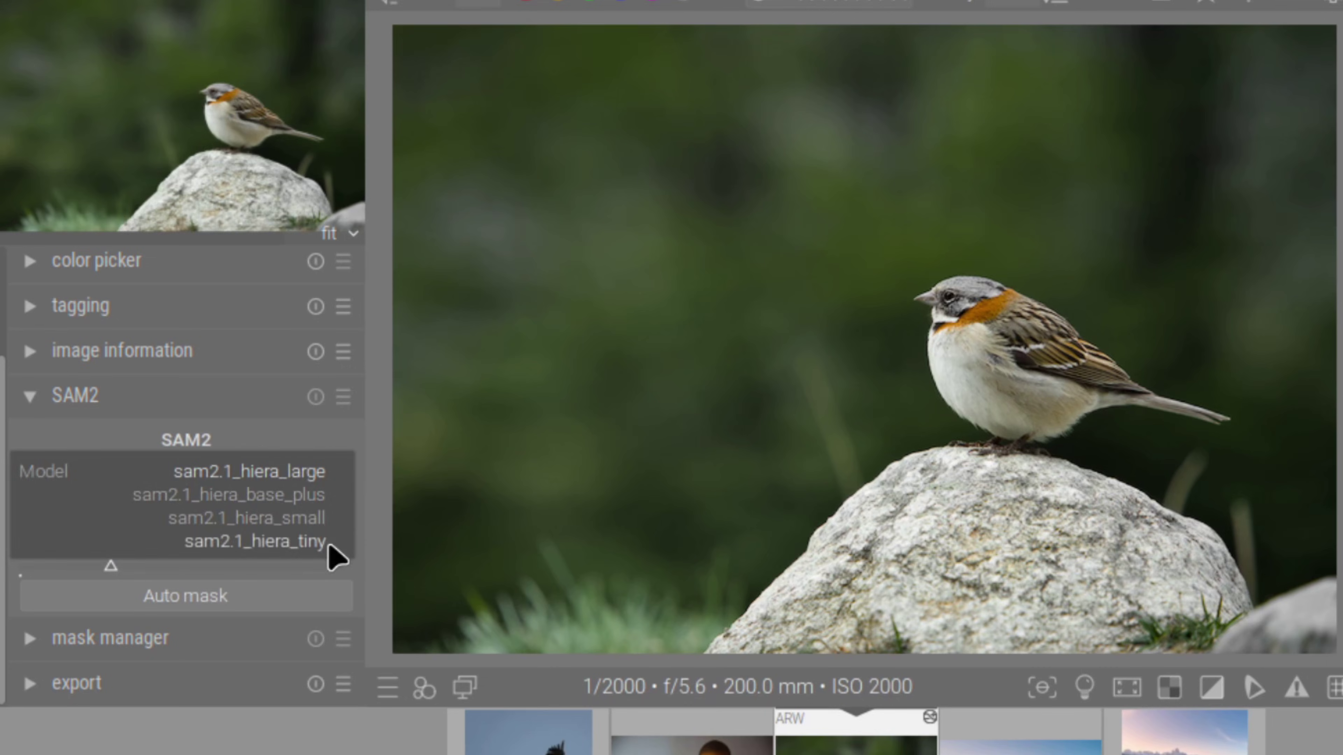
{"action": "left_click", "coordinate": [313, 471]}
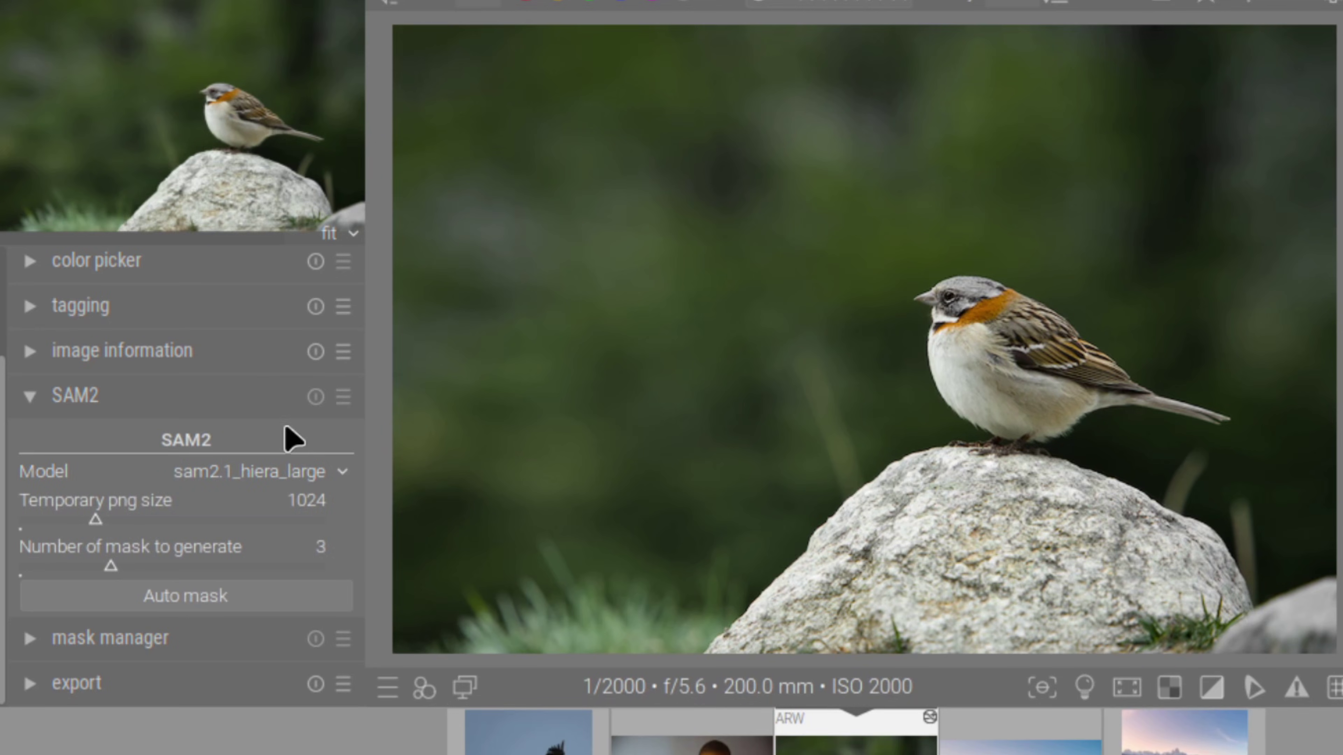
{"action": "left_click_drag", "start_coordinate": [104, 533], "coordinate": [20, 528]}
{"action": "right_click", "coordinate": [21, 516]}
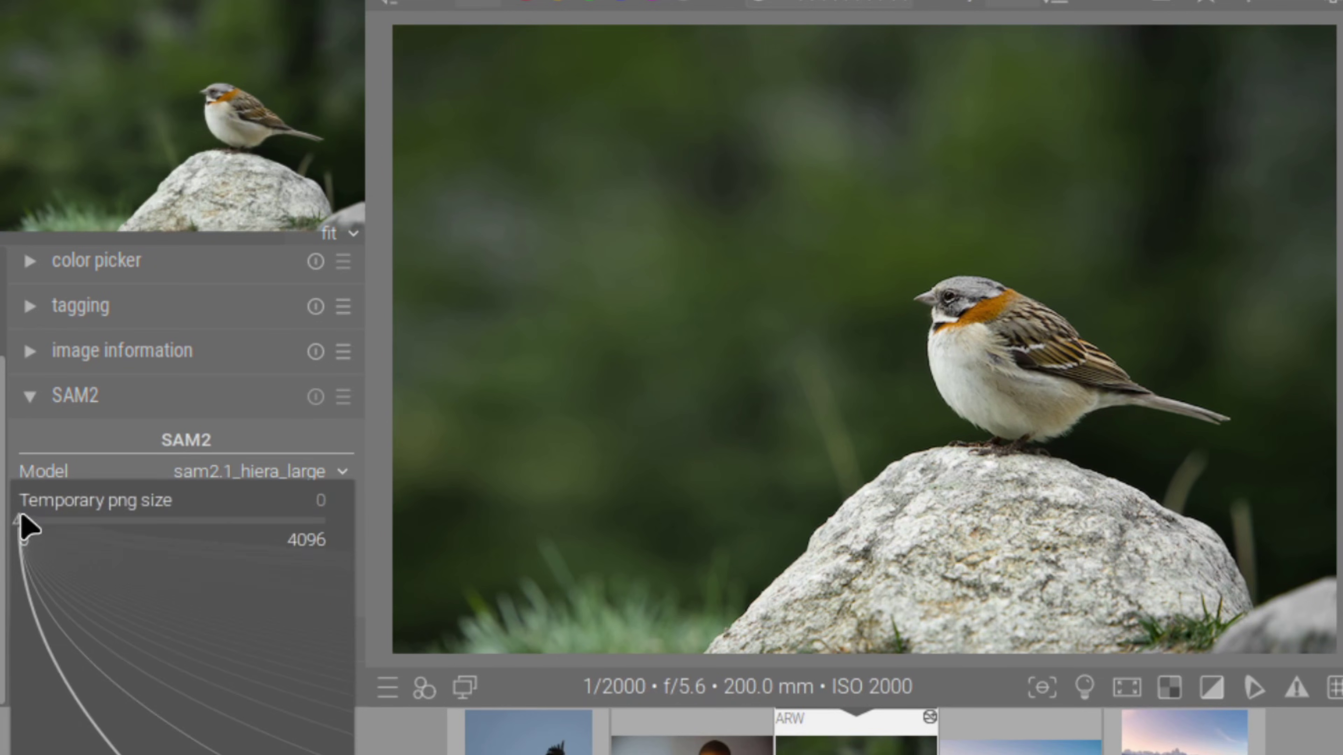
- Set temporary png size 1024 and 5 masks, then auto-generate masks for DSC04567
{"action": "type", "text": "1024"}
{"action": "key", "text": "Return"}
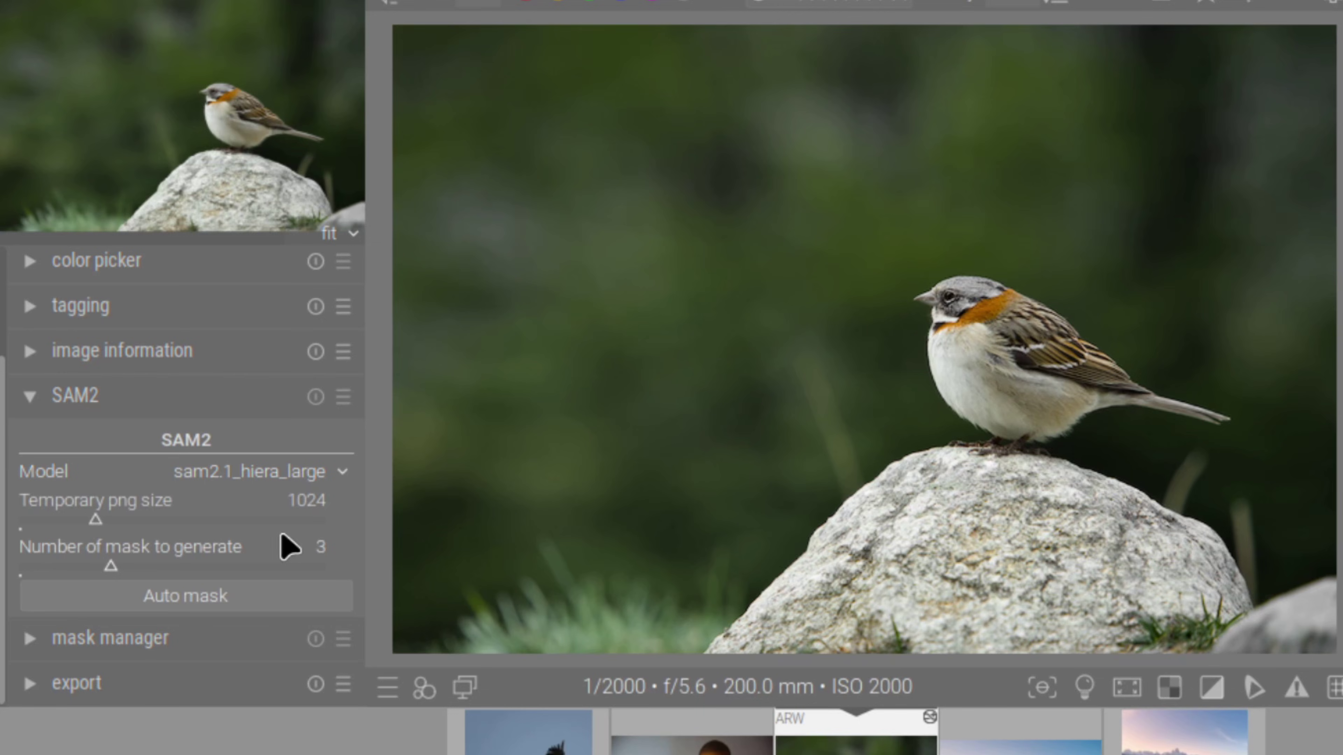
{"action": "left_click", "coordinate": [165, 562]}
{"action": "left_click", "coordinate": [225, 596]}
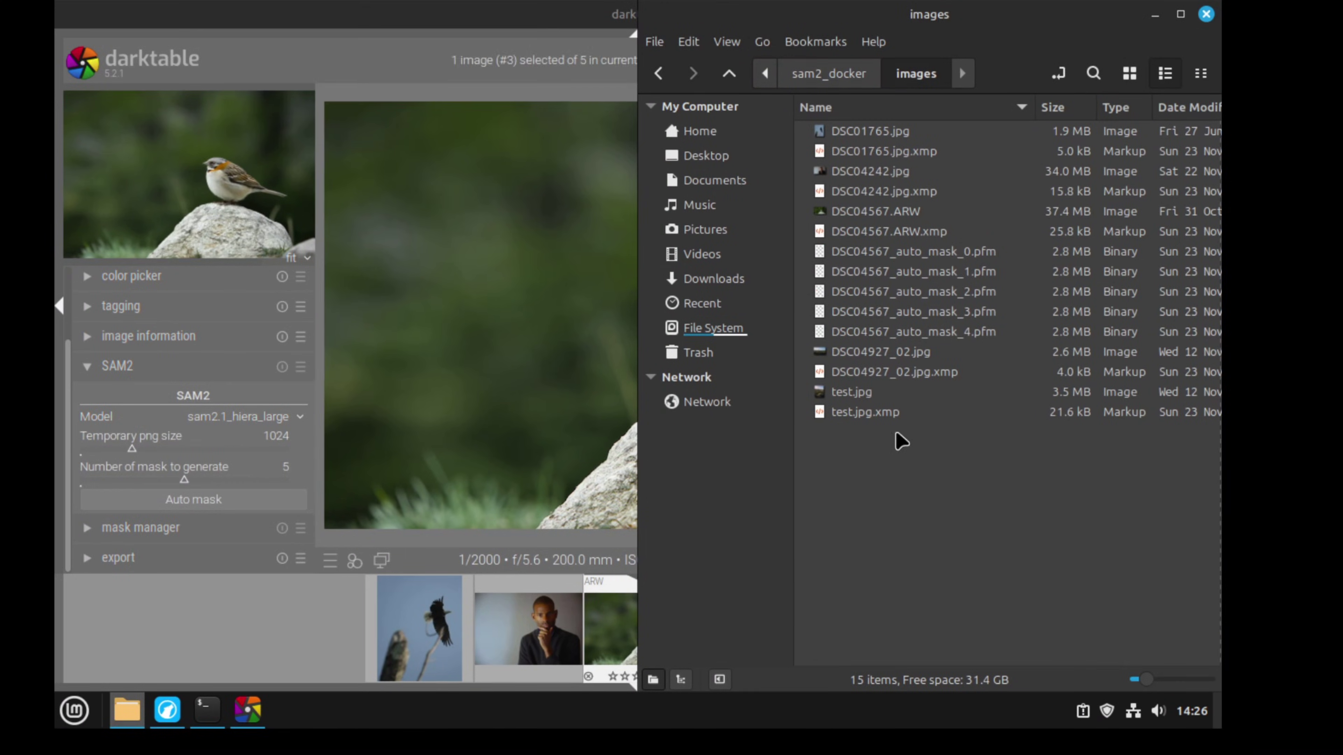
{"action": "left_click", "coordinate": [616, 33]}
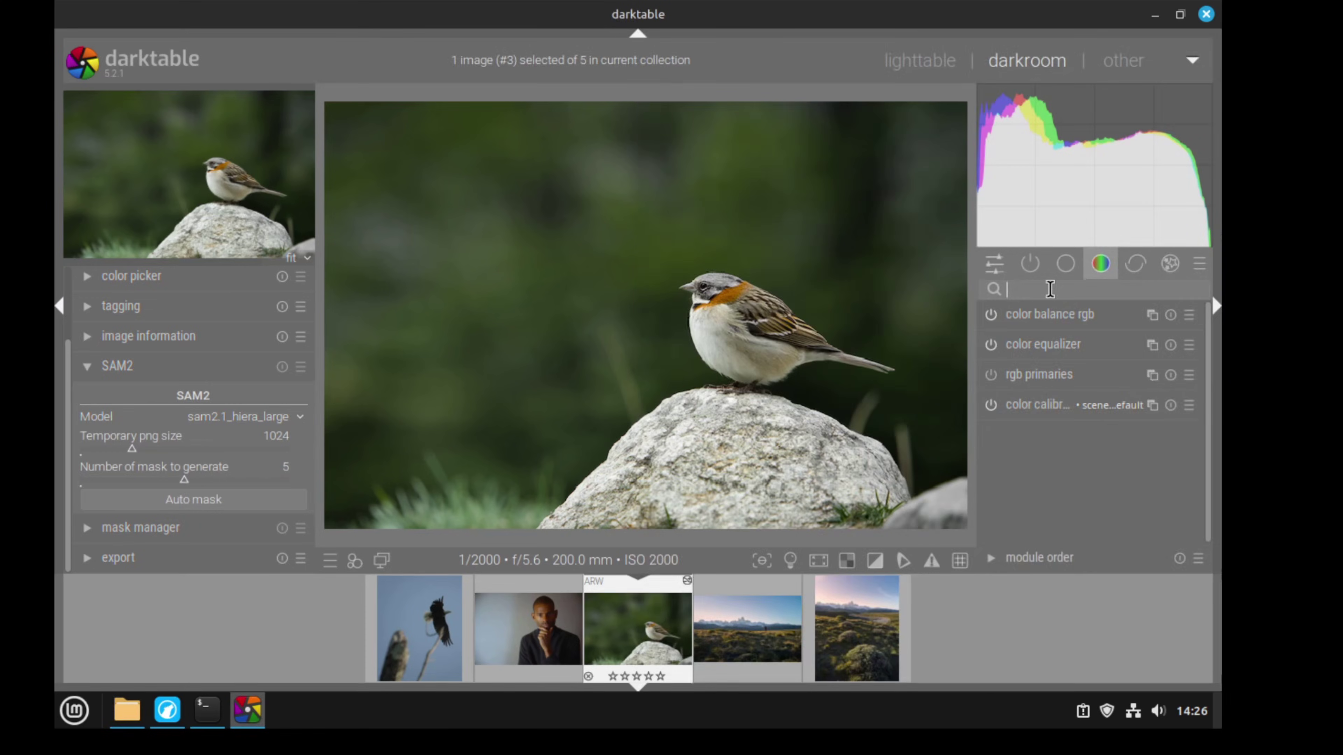
- Enable external raster masks and load DSC04567_auto_mask_0.pfm from Pictures/sam2_docker/images
{"action": "type", "text": "exter"}
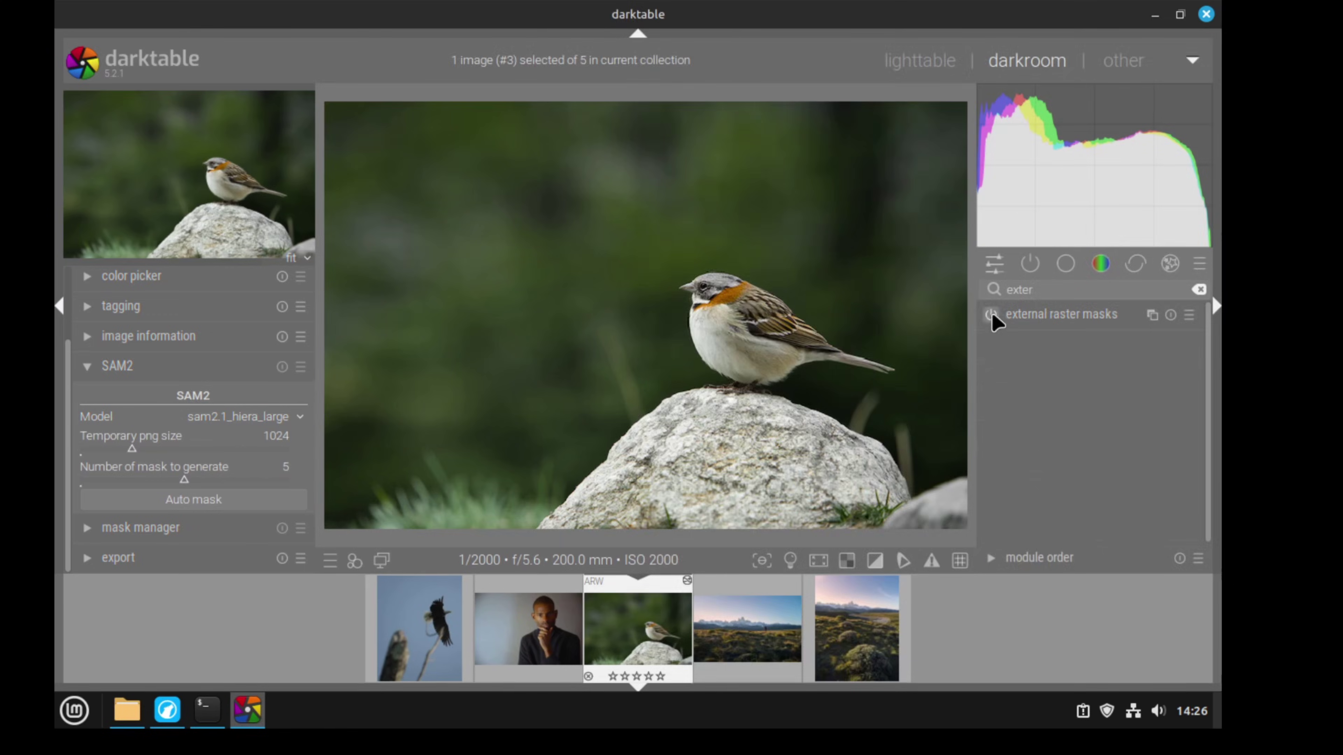
{"action": "left_click", "coordinate": [992, 314]}
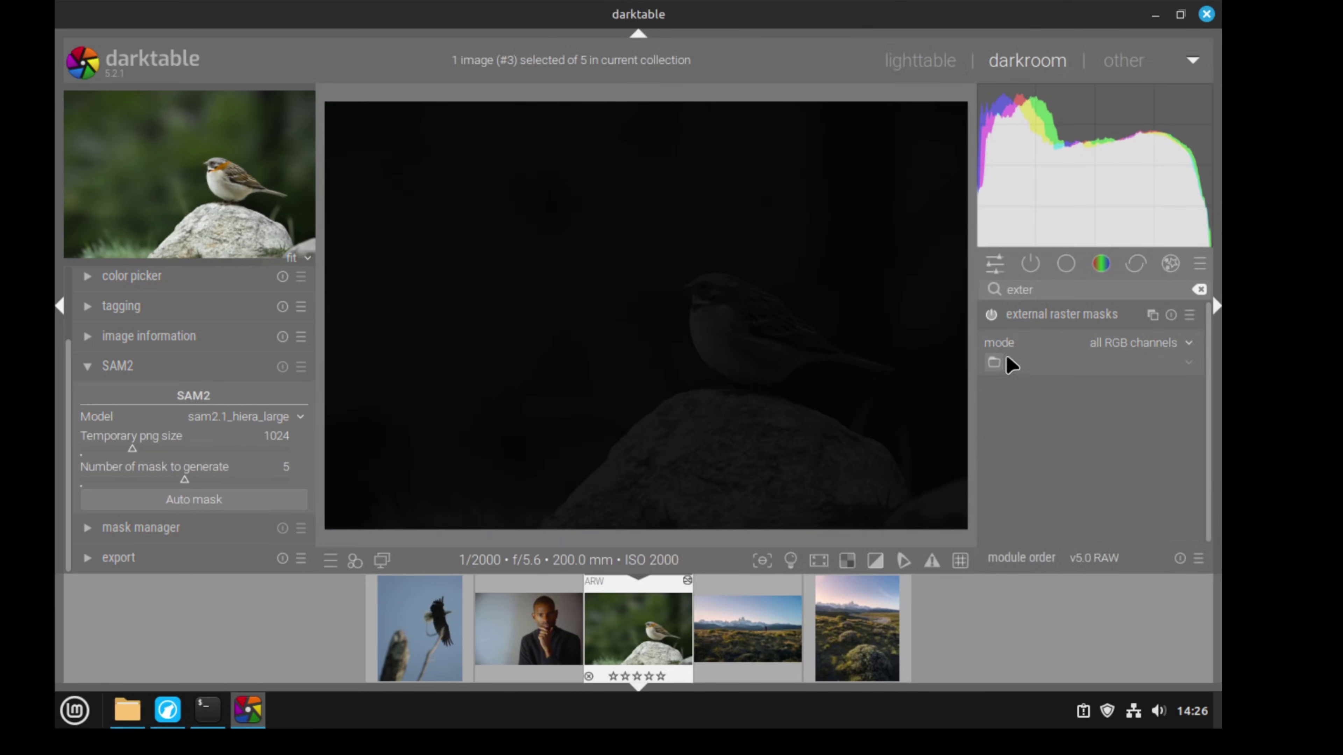
{"action": "left_click", "coordinate": [994, 363]}
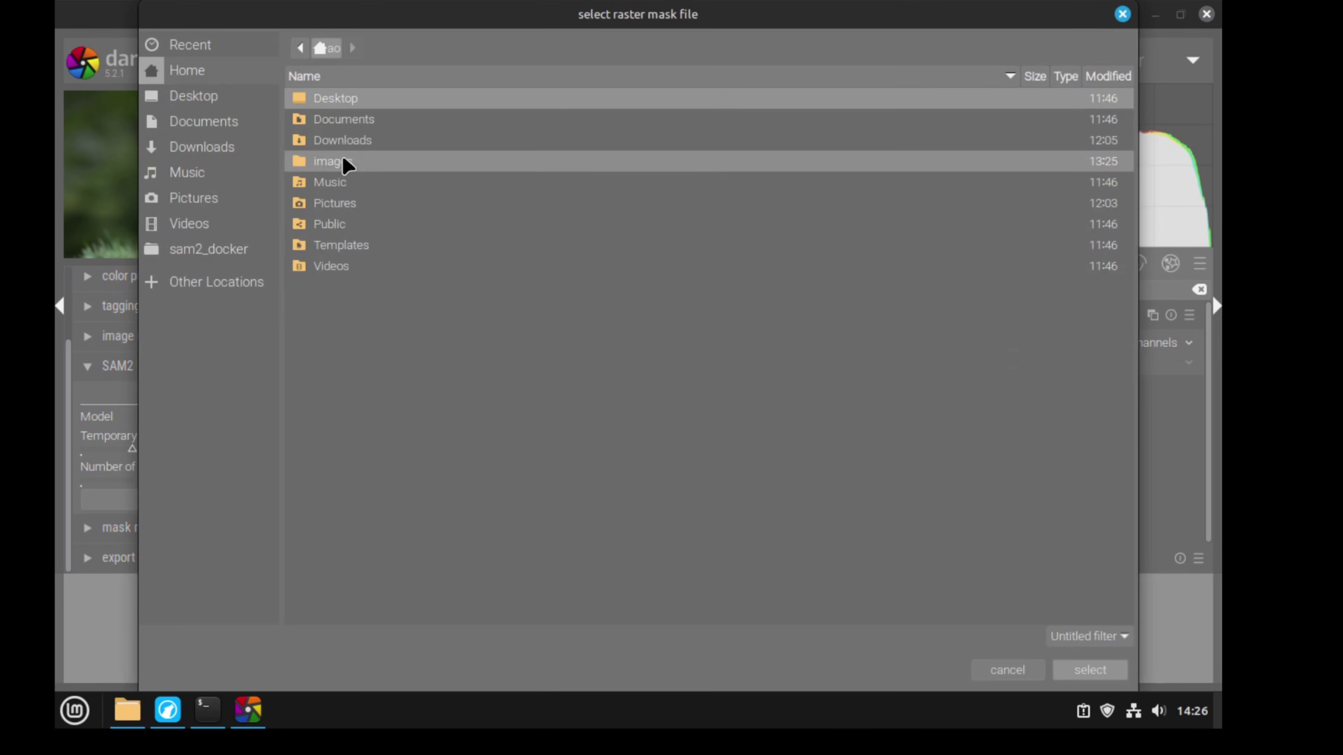
{"action": "double_click", "coordinate": [350, 203]}
{"action": "double_click", "coordinate": [360, 102]}
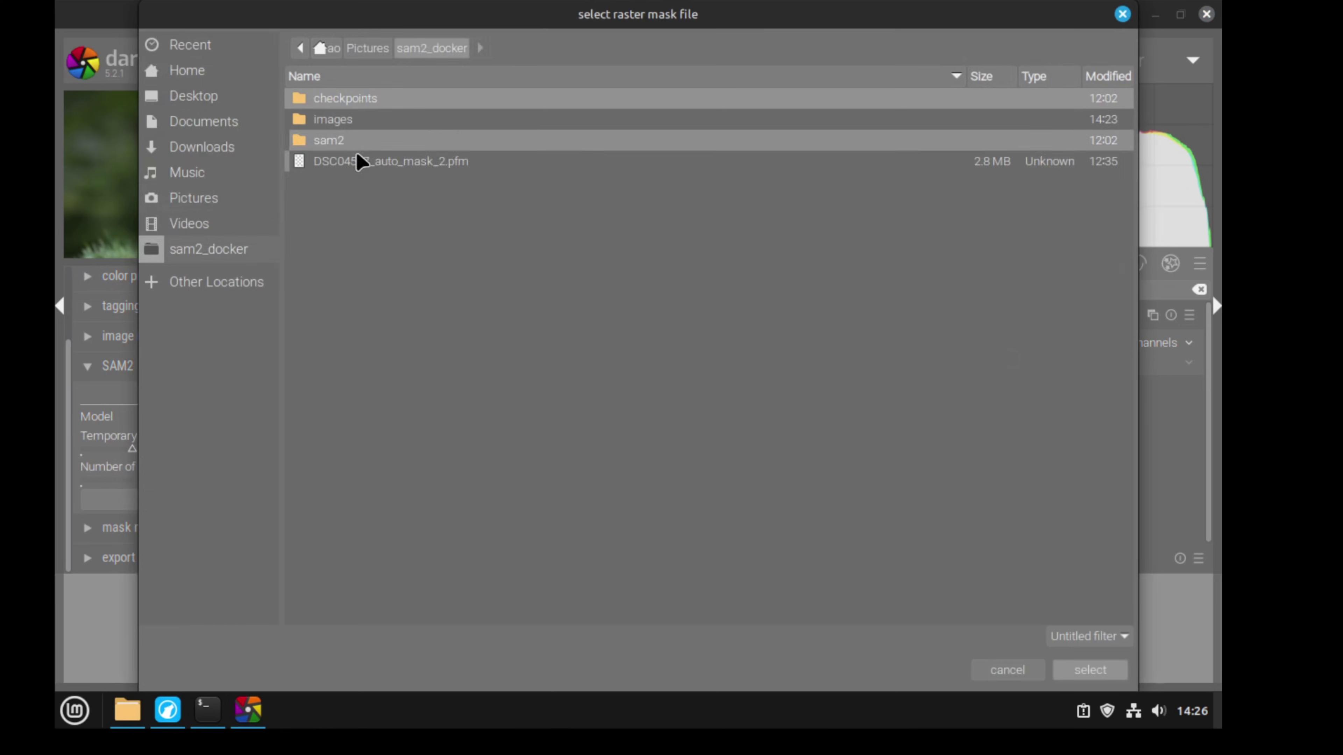
{"action": "double_click", "coordinate": [356, 123]}
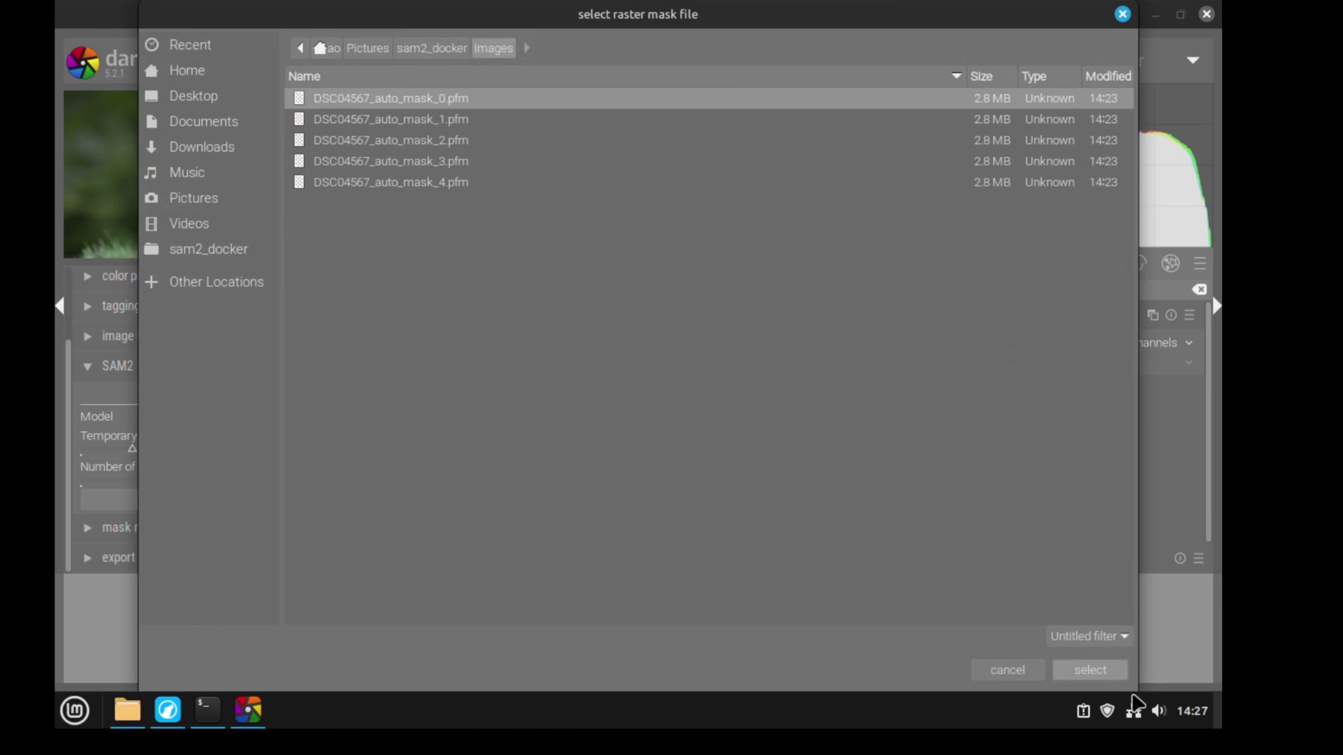
{"action": "left_click", "coordinate": [1107, 675]}
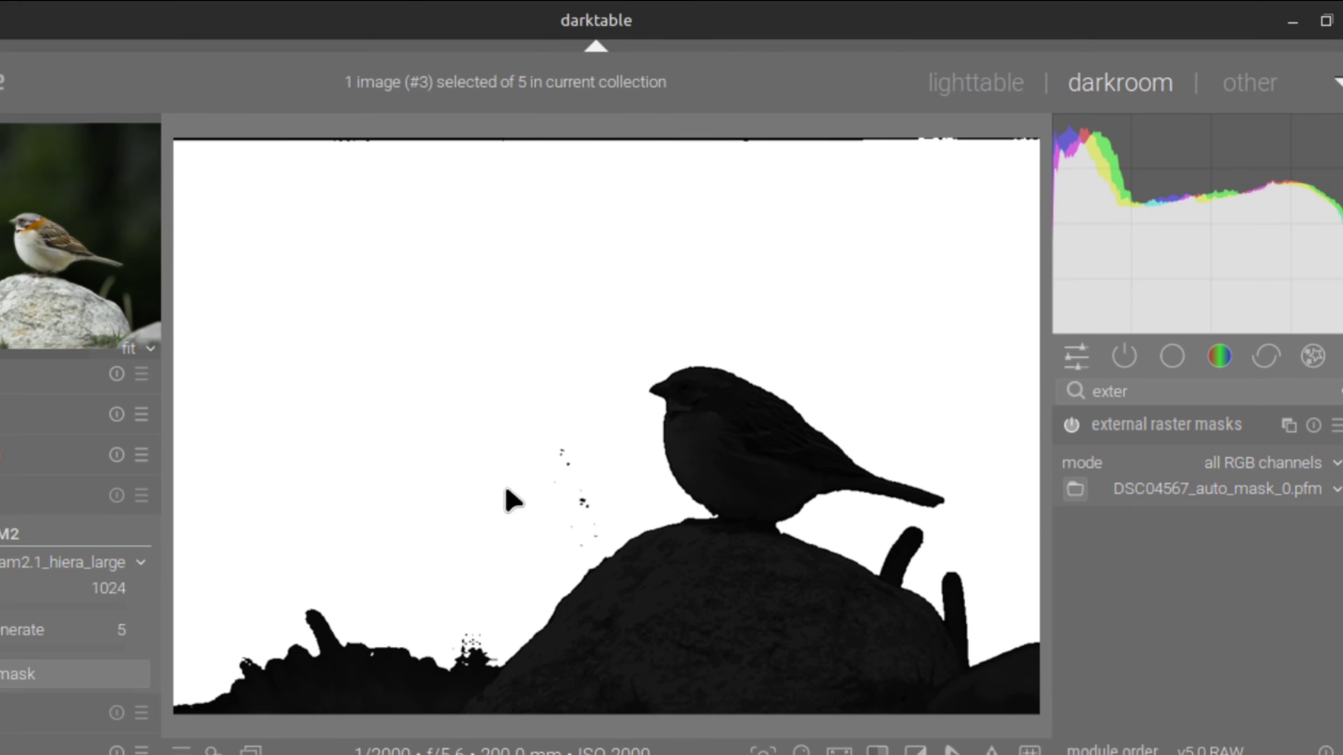
- Compare the generated mask files and settle on DSC04567_auto_mask_3.pfm, the sparrow silhouette
{"action": "left_click", "coordinate": [1259, 489]}
{"action": "left_click", "coordinate": [1239, 511]}
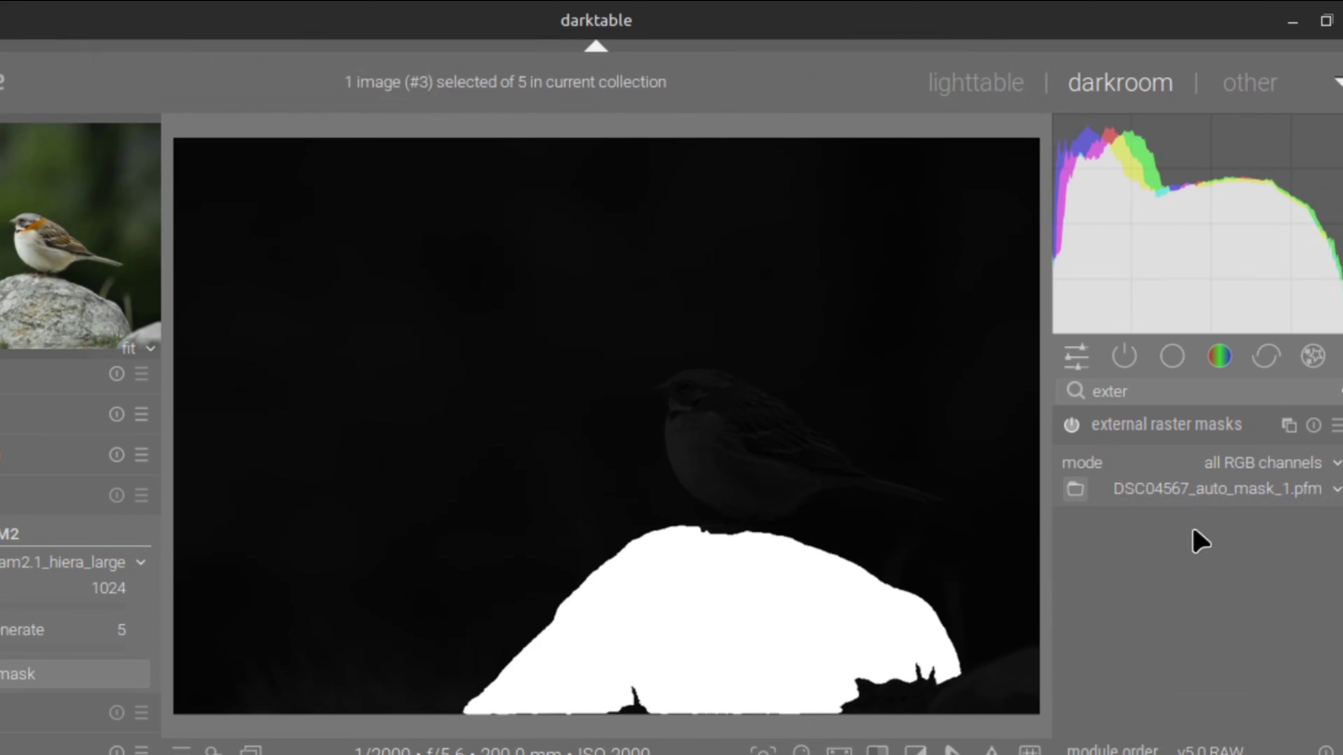
{"action": "scroll", "coordinate": [1199, 542], "scroll_direction": "down", "scroll_amount": 1}
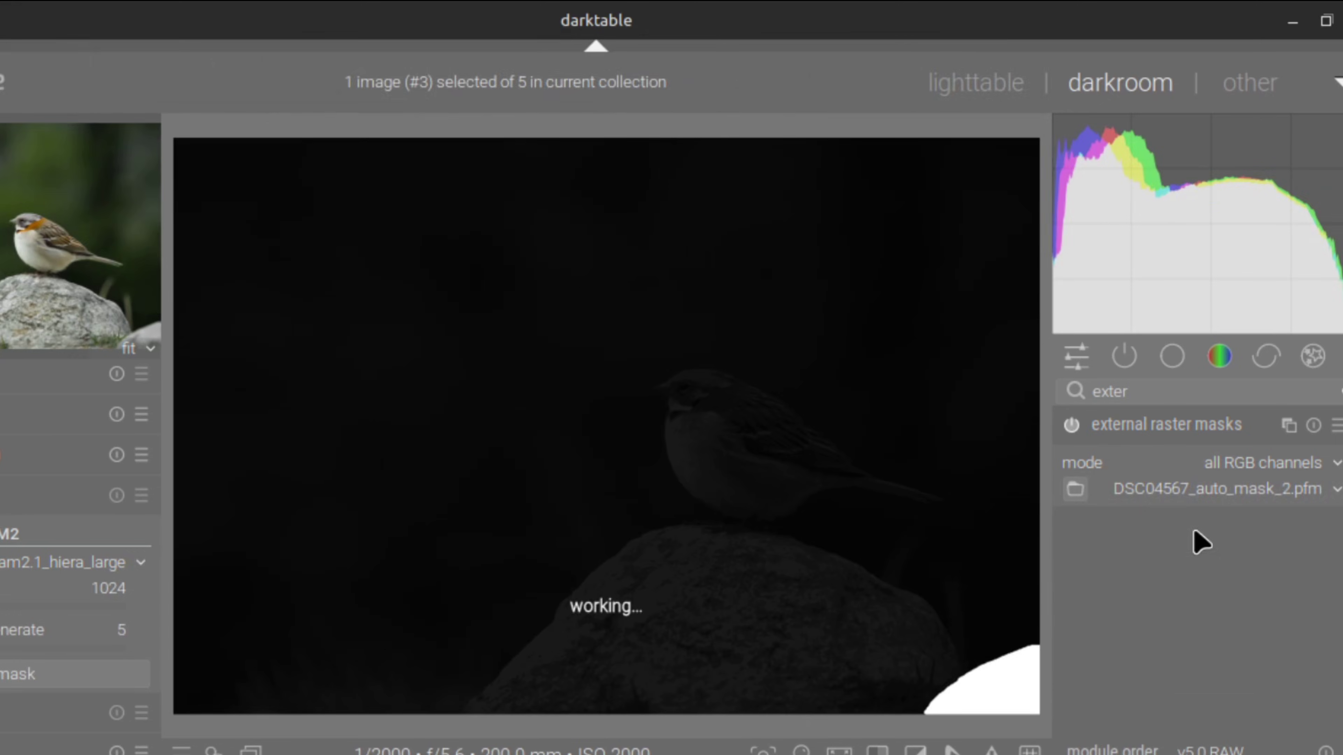
{"action": "scroll", "coordinate": [1200, 542], "scroll_direction": "down", "scroll_amount": 1}
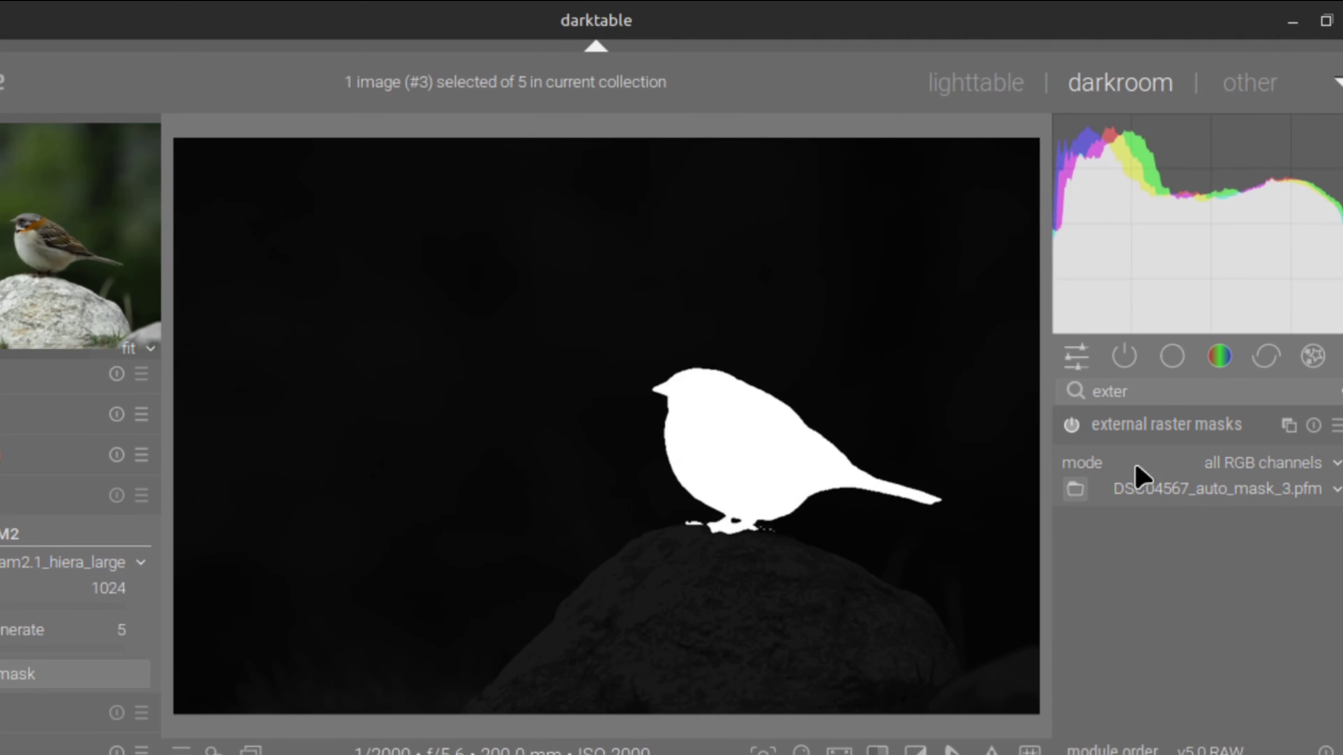
{"action": "scroll", "coordinate": [1135, 466], "scroll_direction": "down", "scroll_amount": 1}
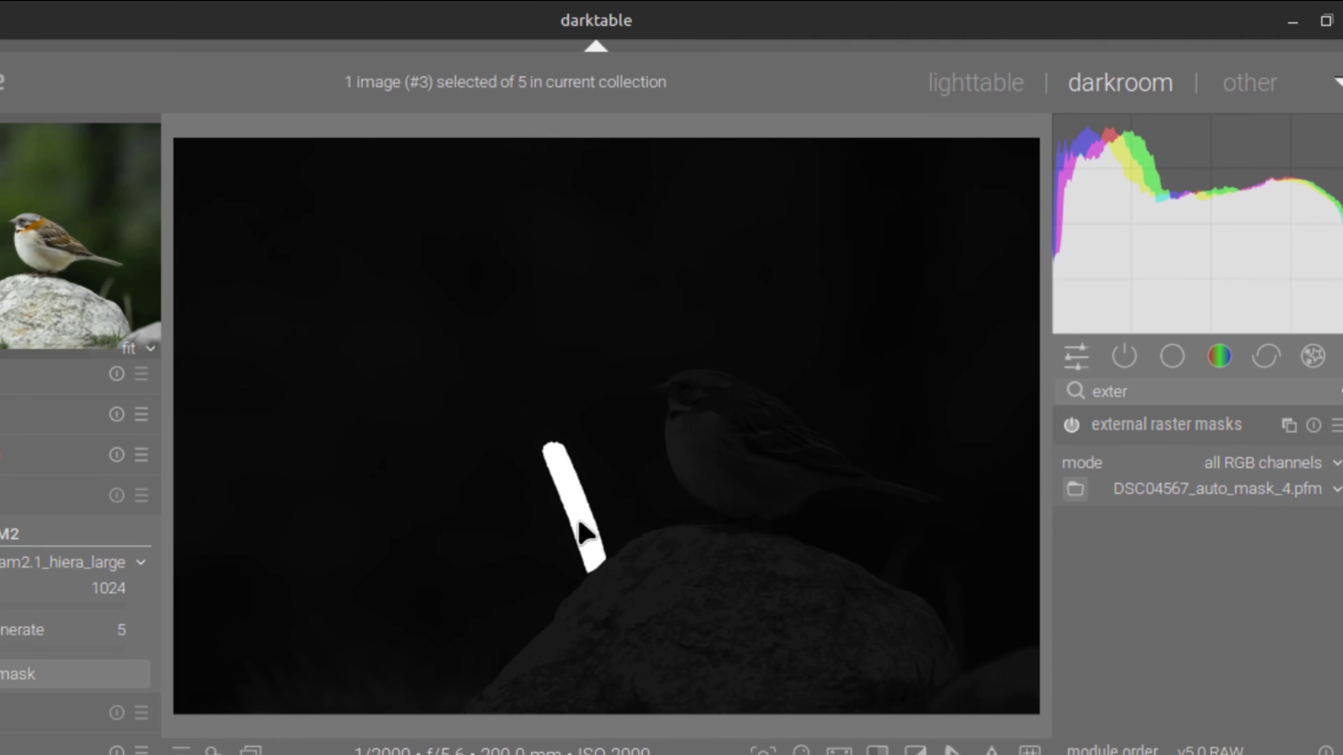
{"action": "scroll", "coordinate": [1292, 500], "scroll_direction": "up", "scroll_amount": 1}
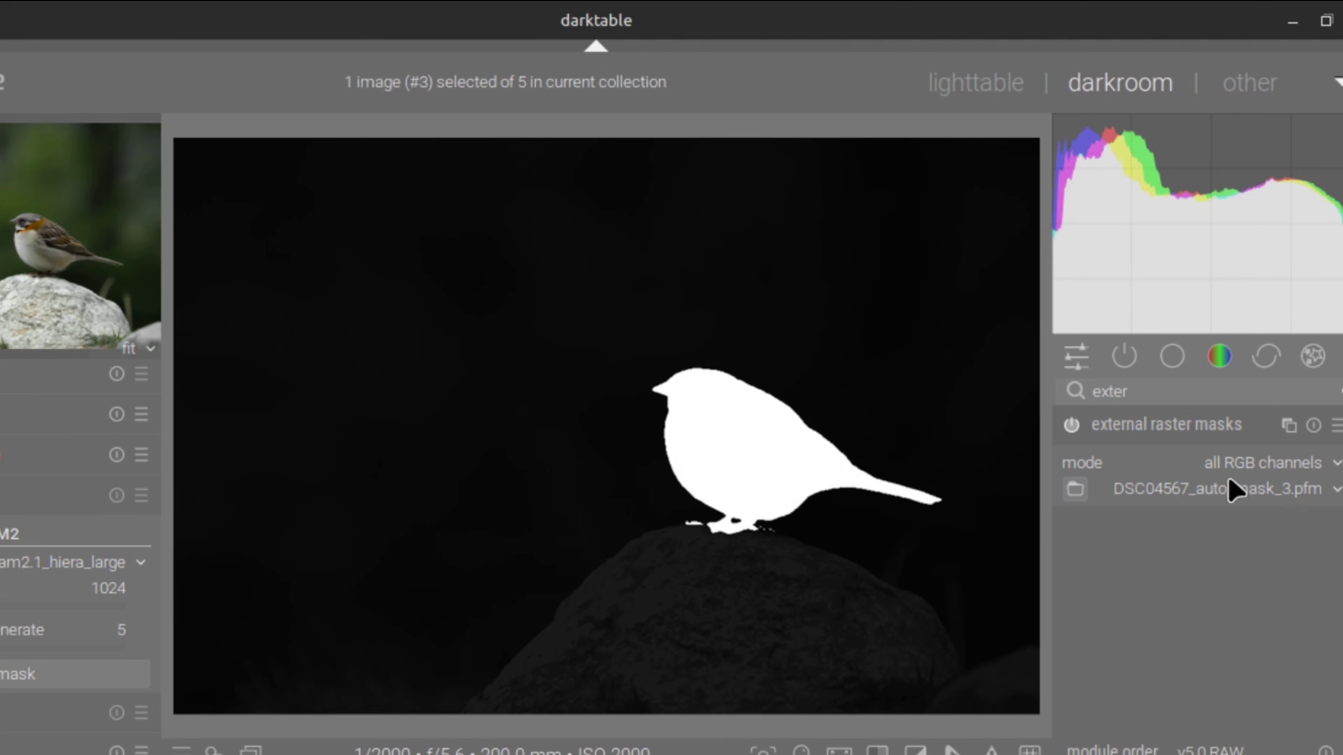
{"action": "double_click", "coordinate": [1208, 390]}
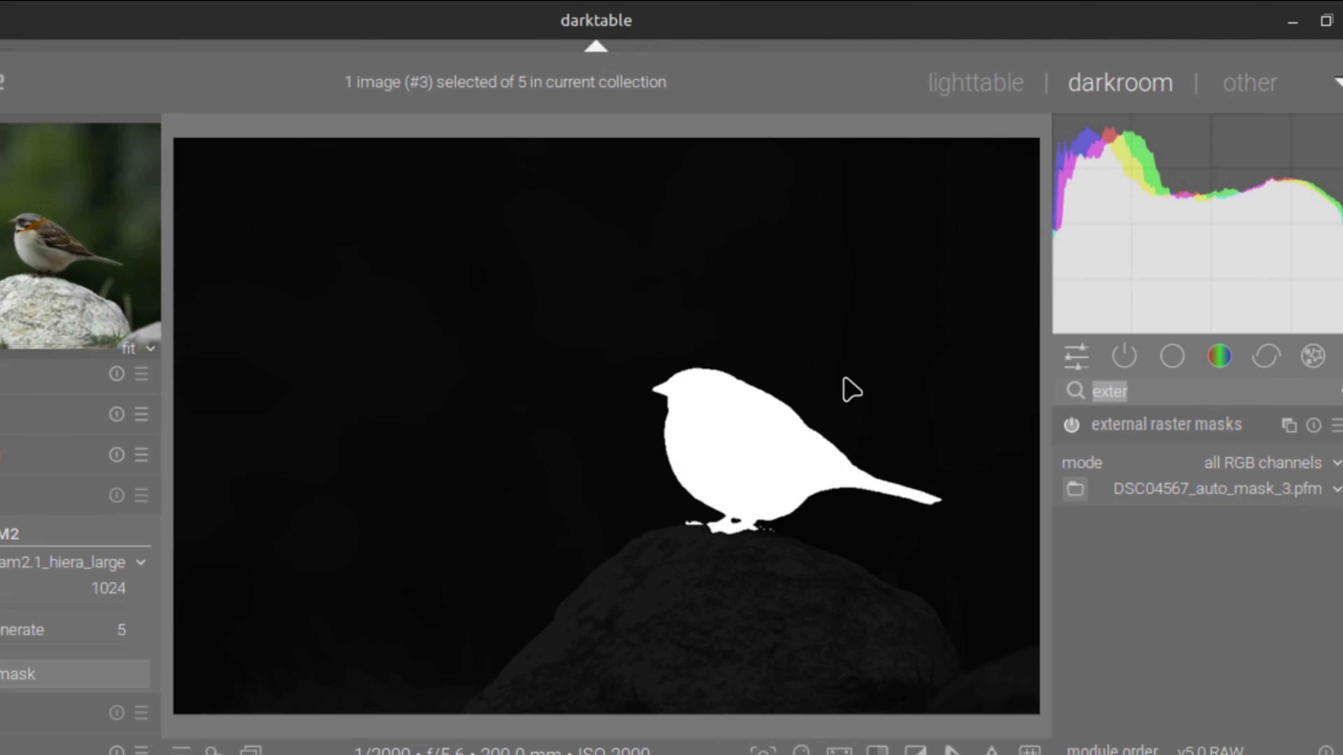
- Mask the exposure module with the external raster mask and display the mask overlay
{"action": "type", "text": "ex"}
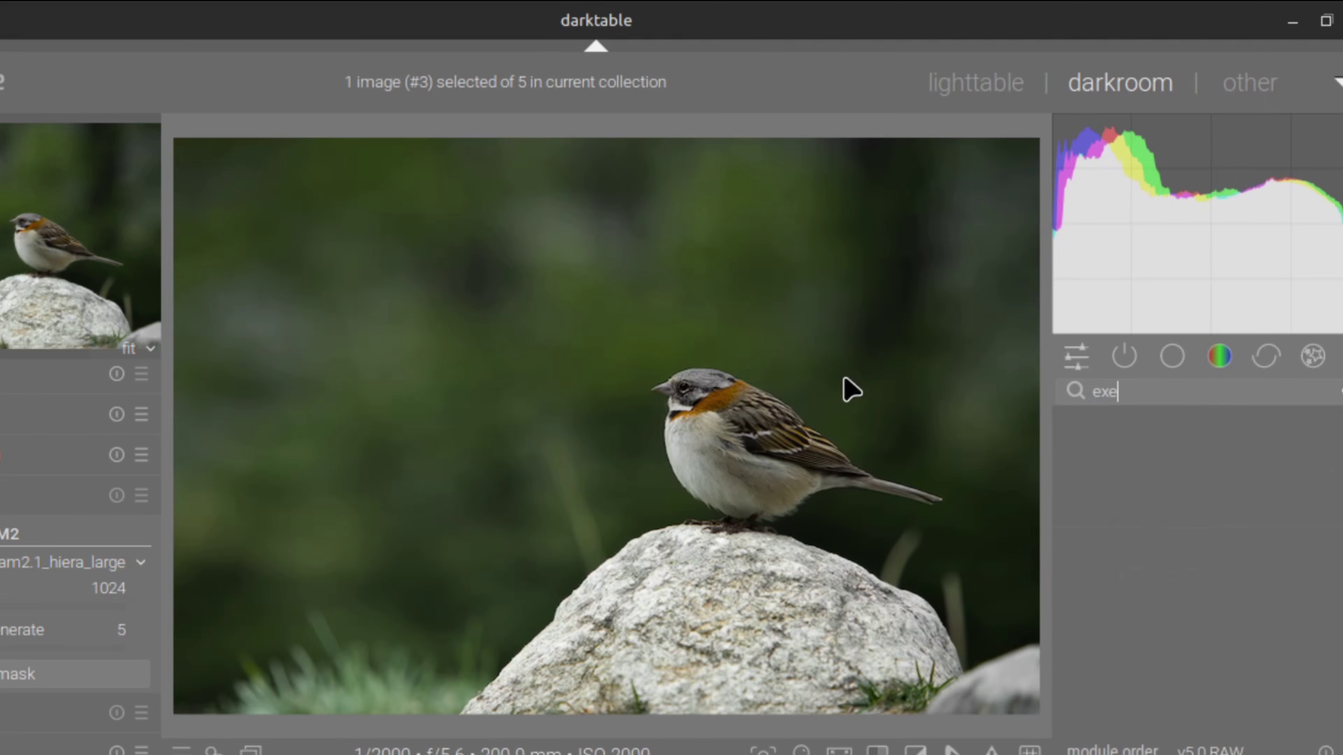
{"action": "type", "text": "po"}
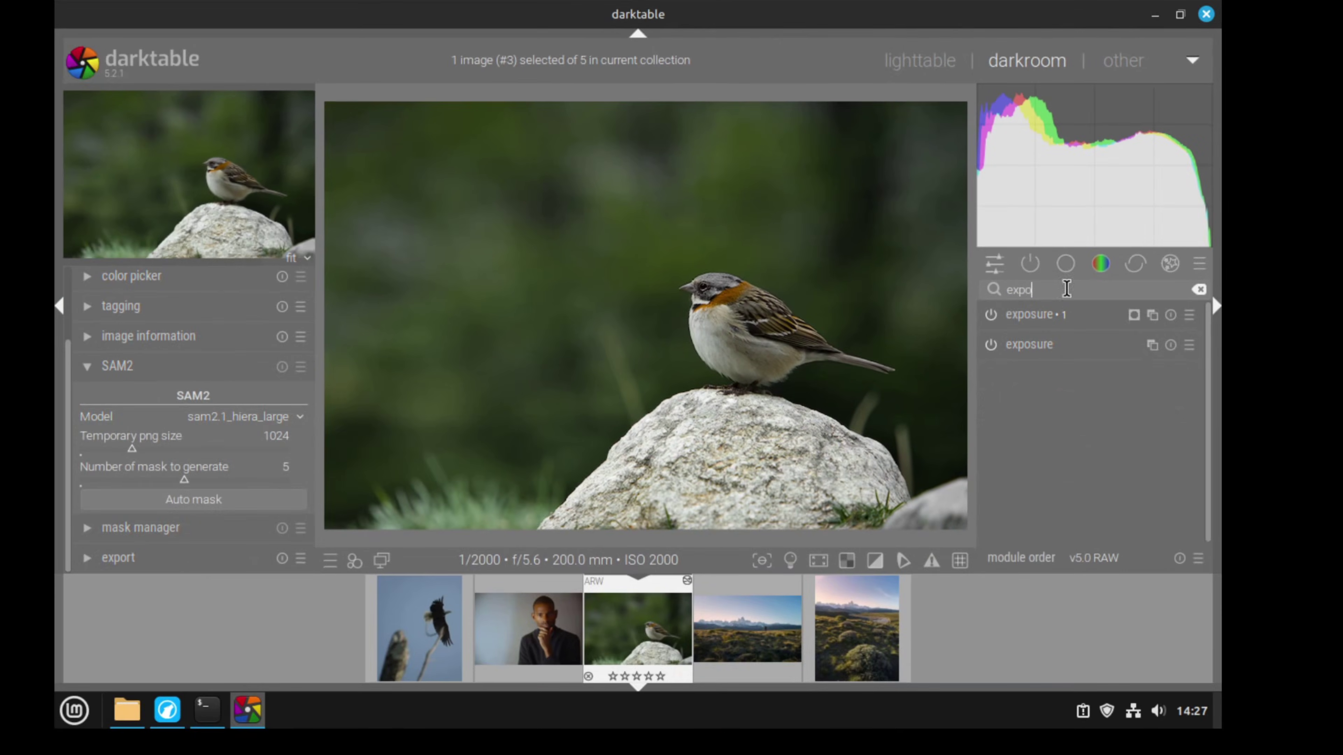
{"action": "left_click", "coordinate": [1056, 312]}
{"action": "left_click", "coordinate": [1158, 479]}
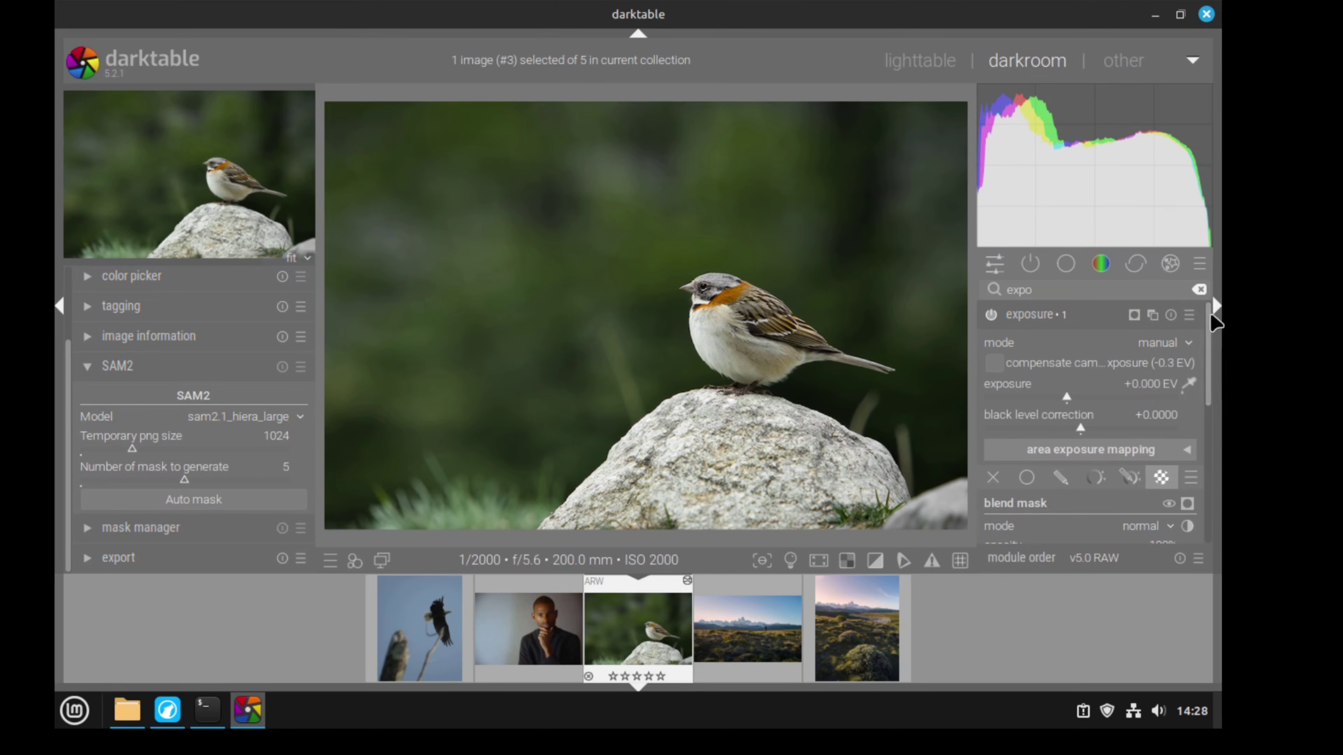
{"action": "left_click_drag", "start_coordinate": [1212, 321], "coordinate": [1215, 382]}
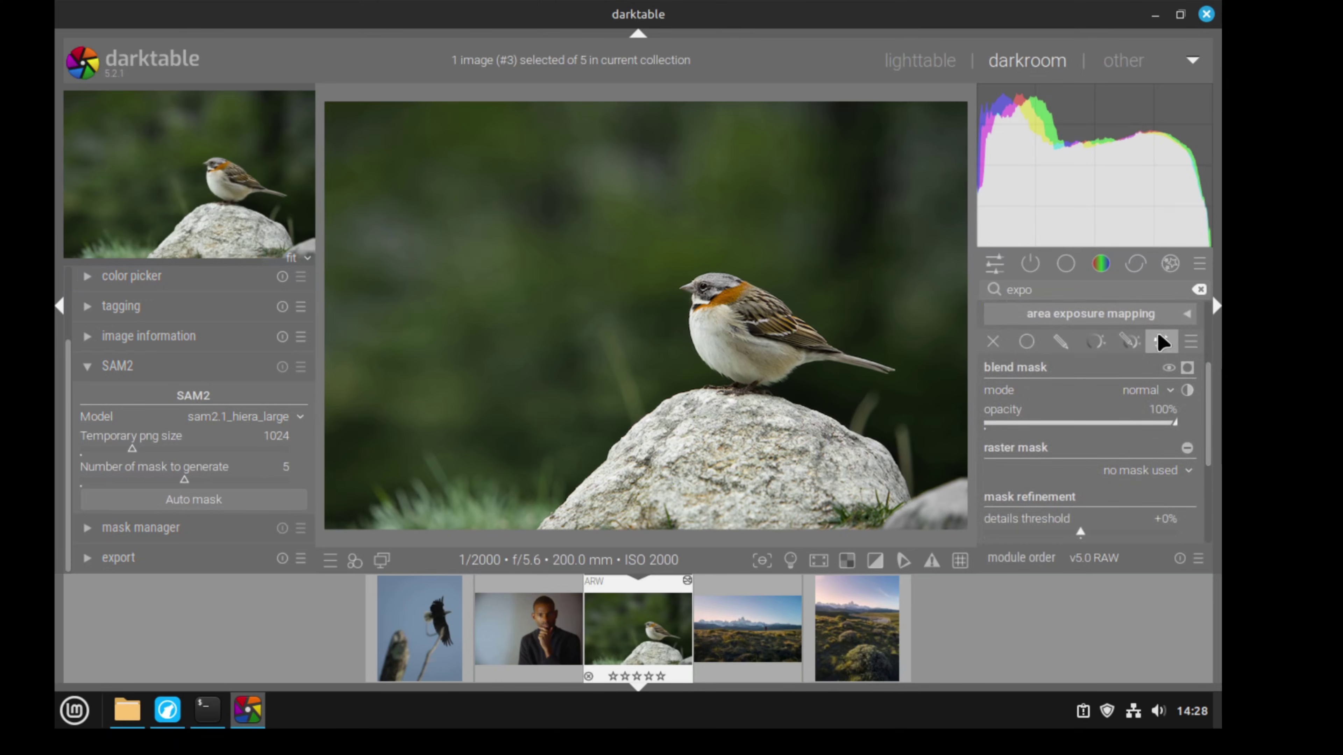
{"action": "left_click", "coordinate": [1165, 385]}
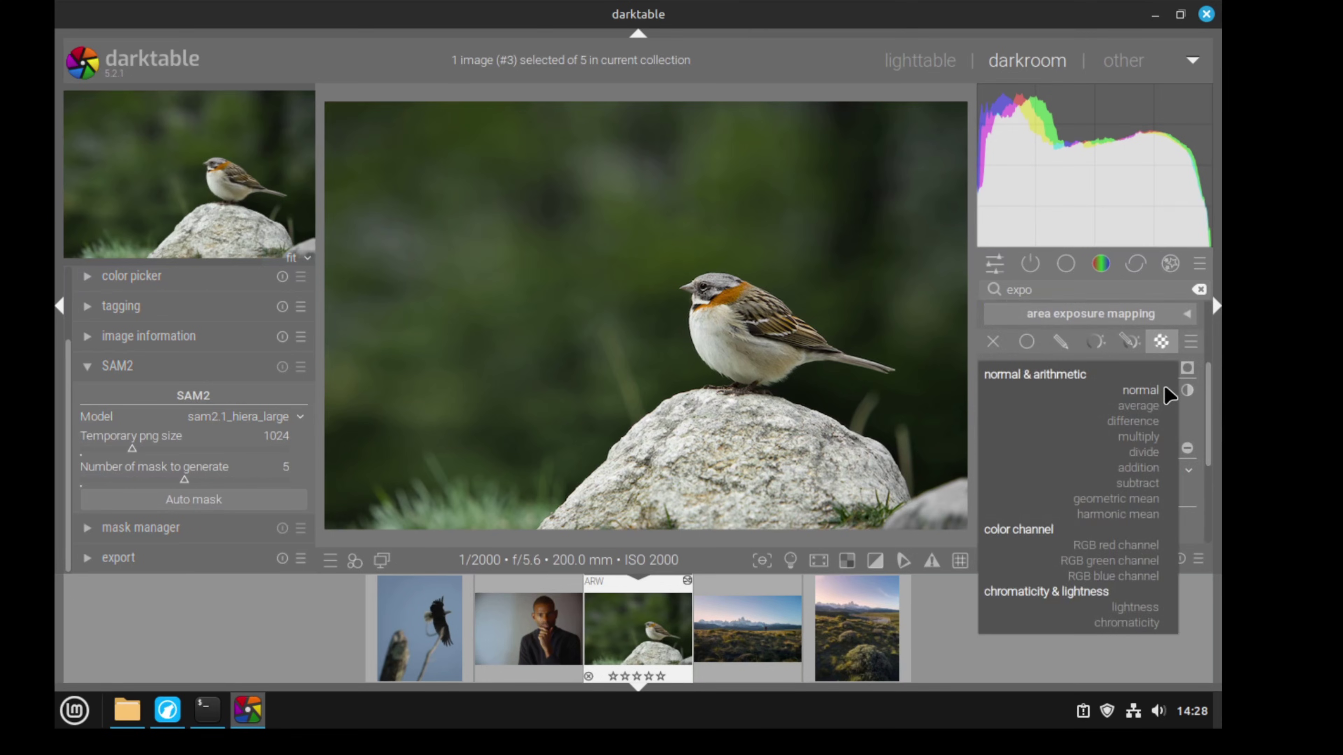
{"action": "left_click", "coordinate": [1183, 468]}
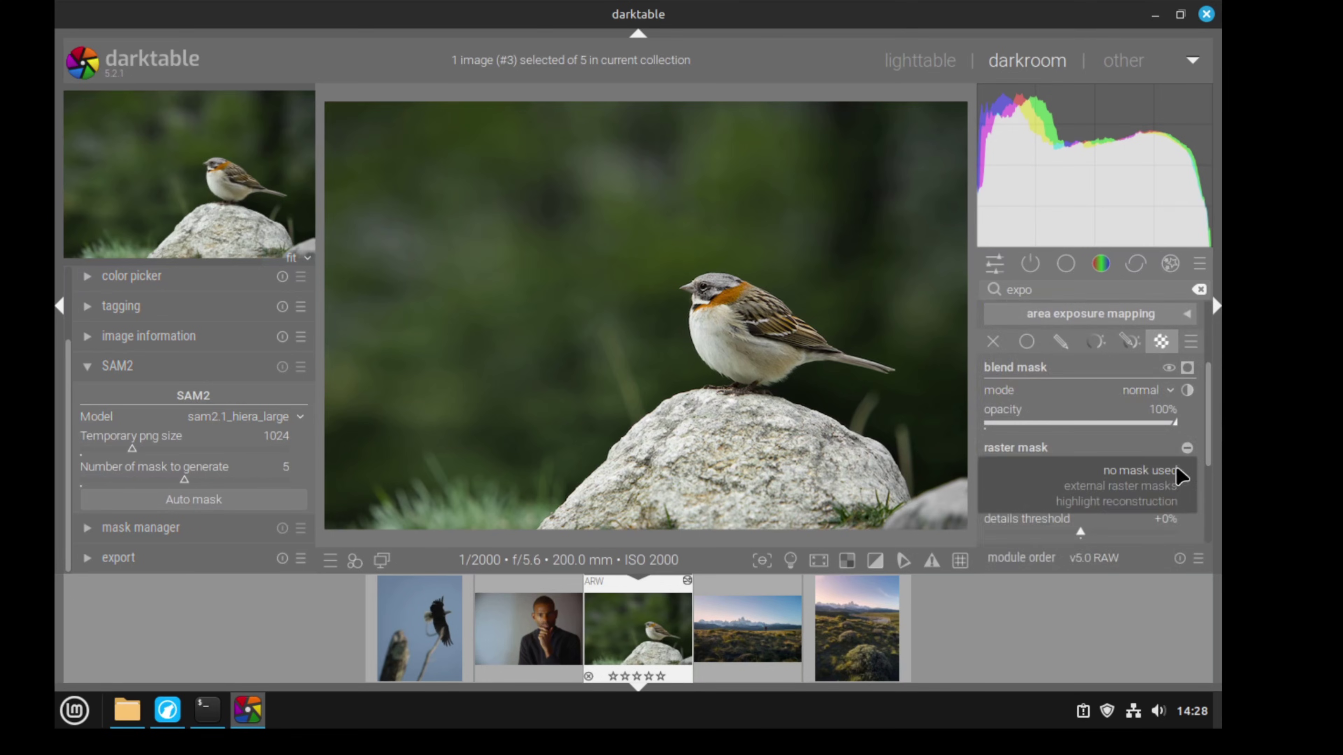
{"action": "left_click", "coordinate": [1158, 488]}
{"action": "scroll", "coordinate": [1210, 450], "scroll_direction": "down", "scroll_amount": 1}
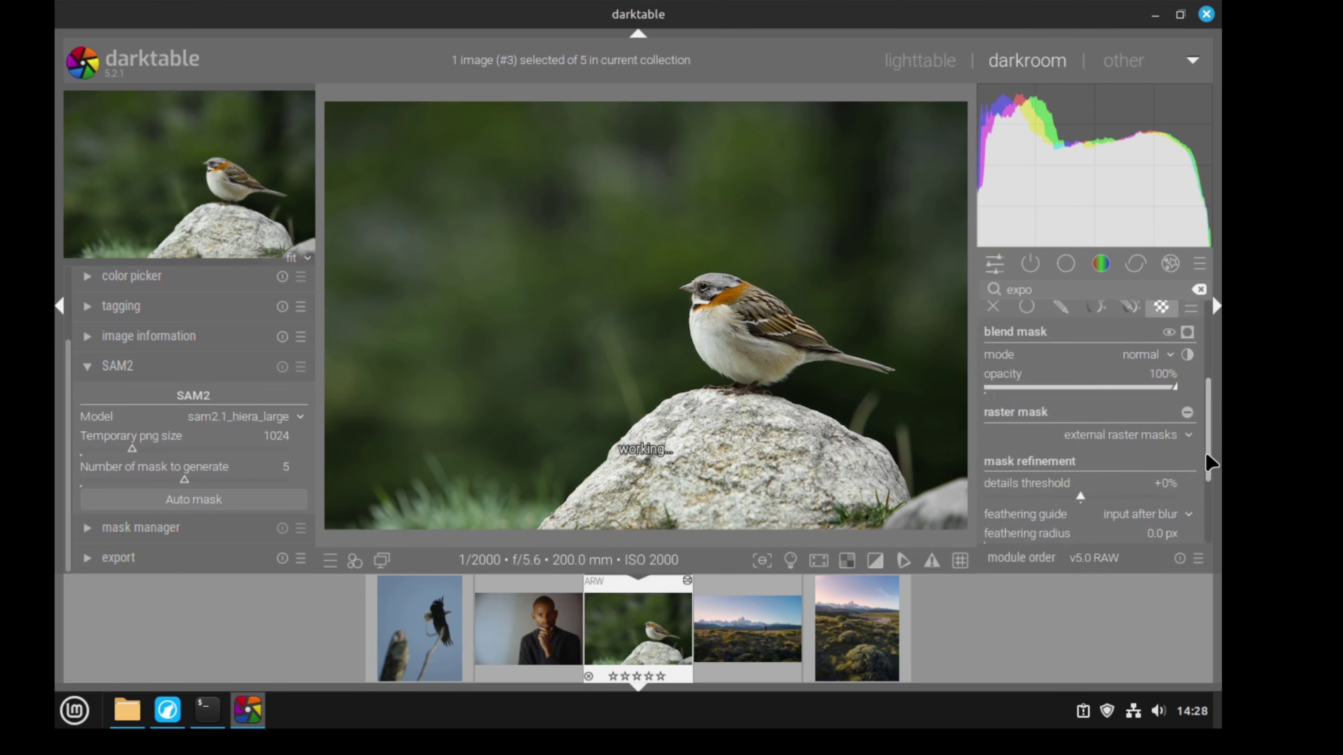
{"action": "left_click", "coordinate": [1188, 332]}
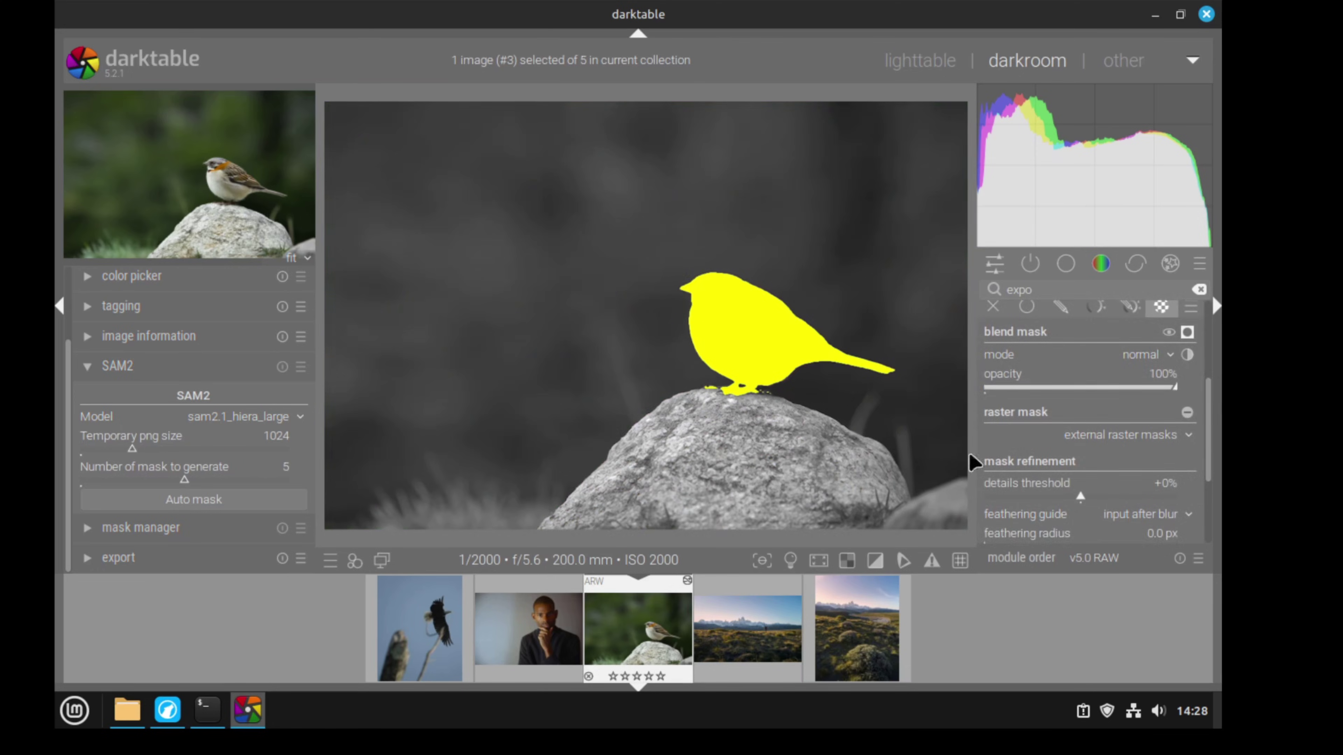
- Set mask feathering and blurring radius to 5 px, un-invert the mask, then open the landscape photo
{"action": "left_click_drag", "start_coordinate": [1206, 378], "coordinate": [1160, 411]}
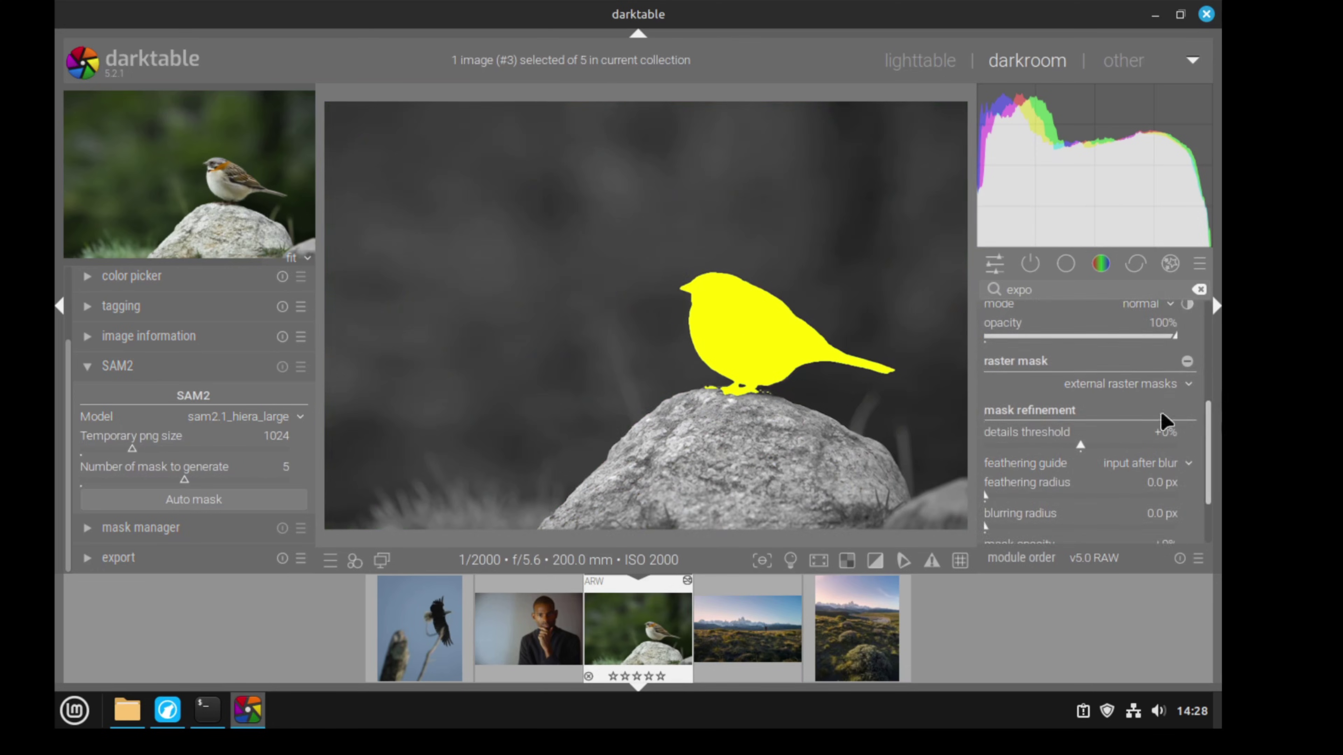
{"action": "right_click", "coordinate": [989, 491]}
{"action": "type", "text": "5"}
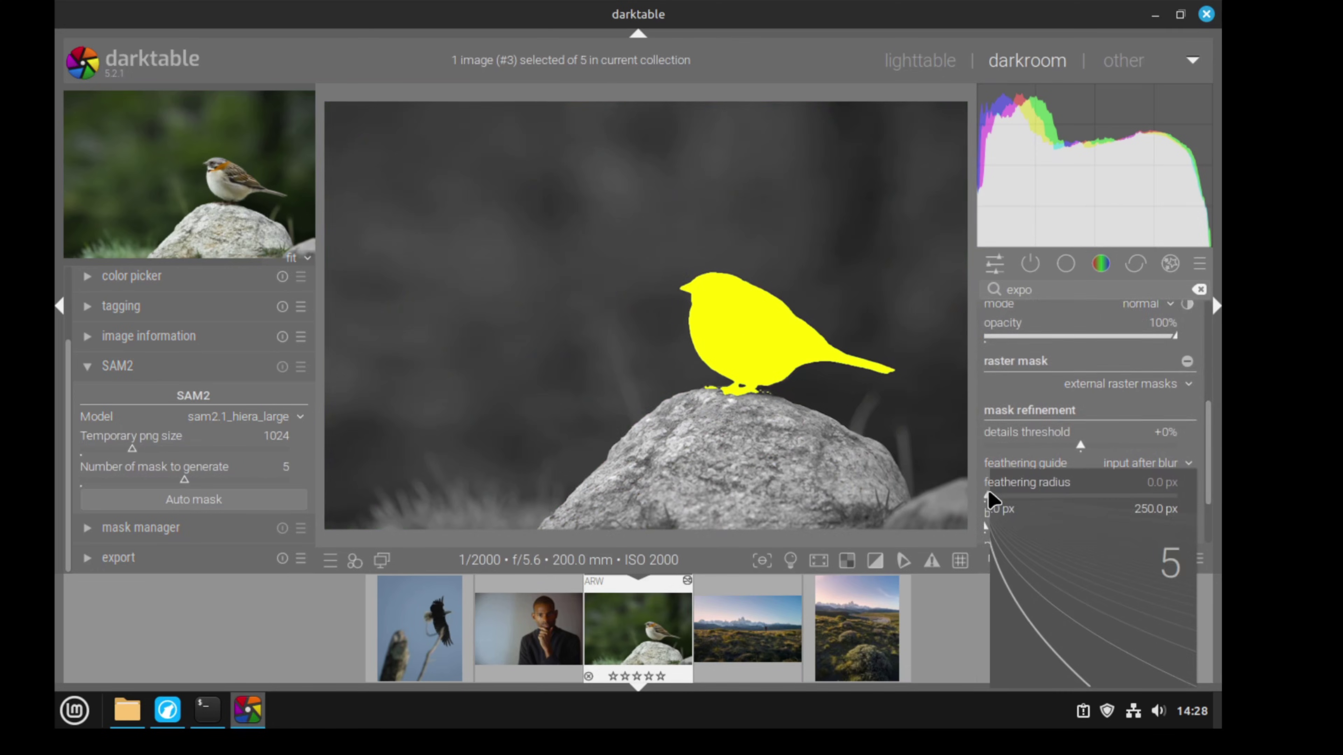
{"action": "key", "text": "Return"}
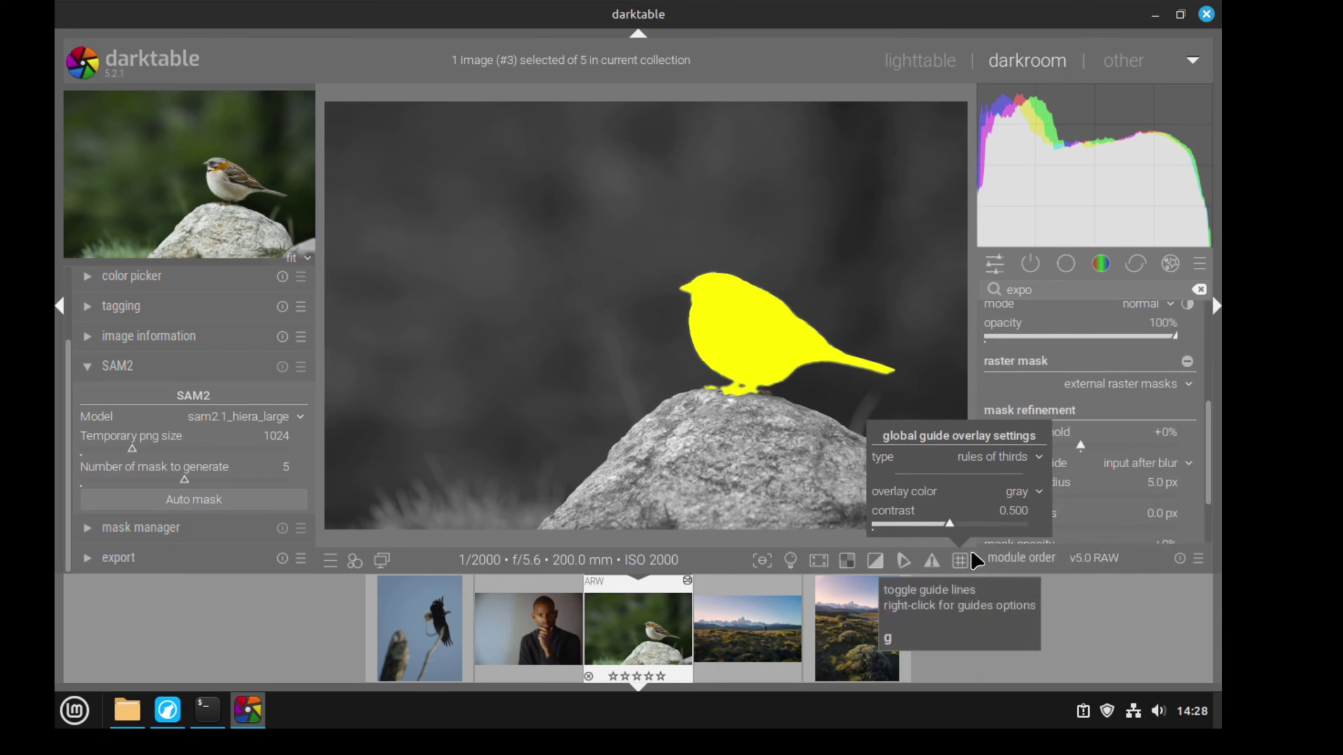
{"action": "right_click", "coordinate": [1000, 525]}
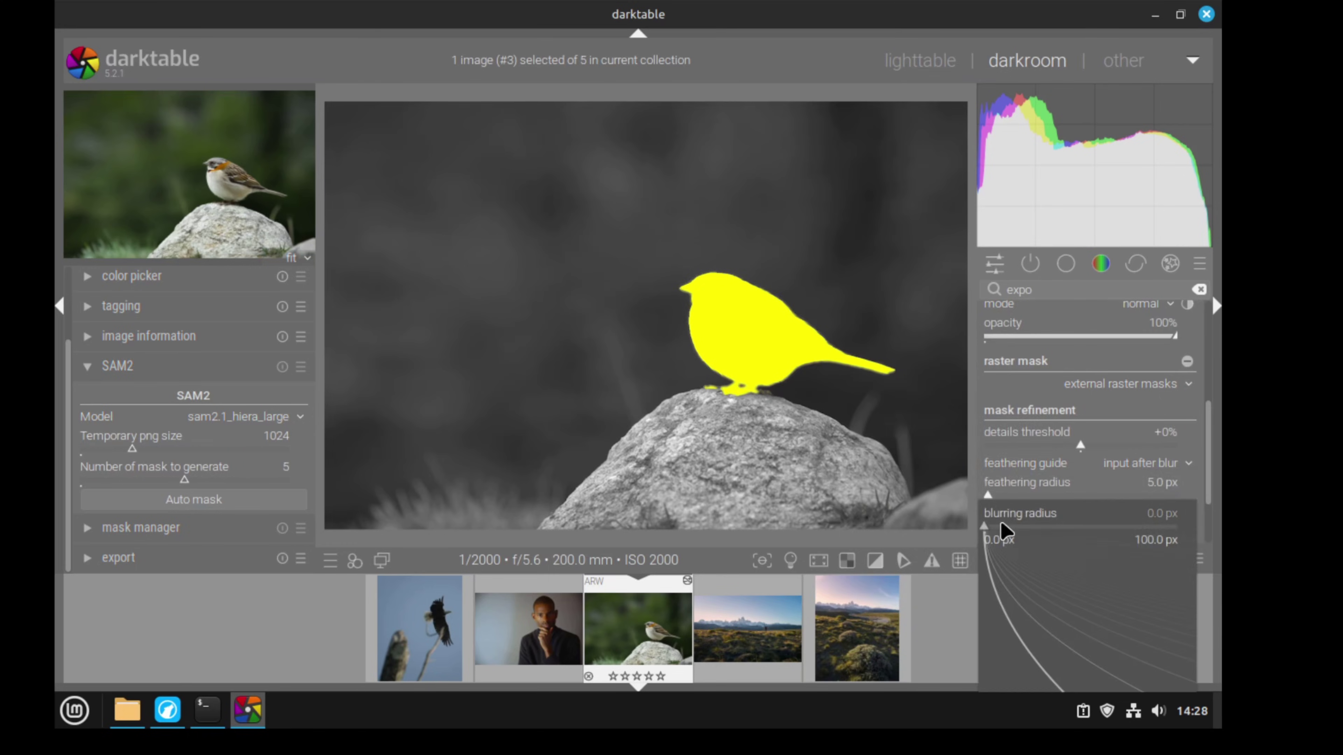
{"action": "type", "text": "5"}
{"action": "key", "text": "Return"}
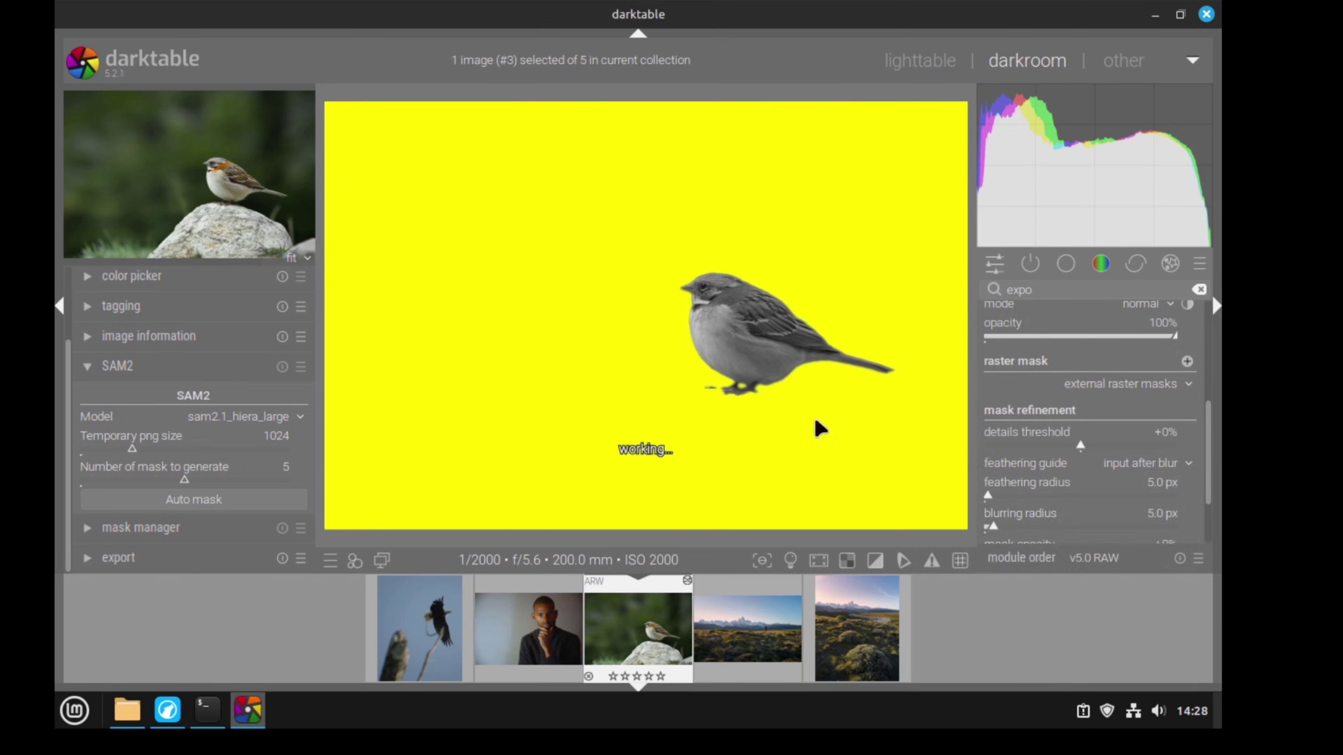
{"action": "left_click", "coordinate": [1187, 362]}
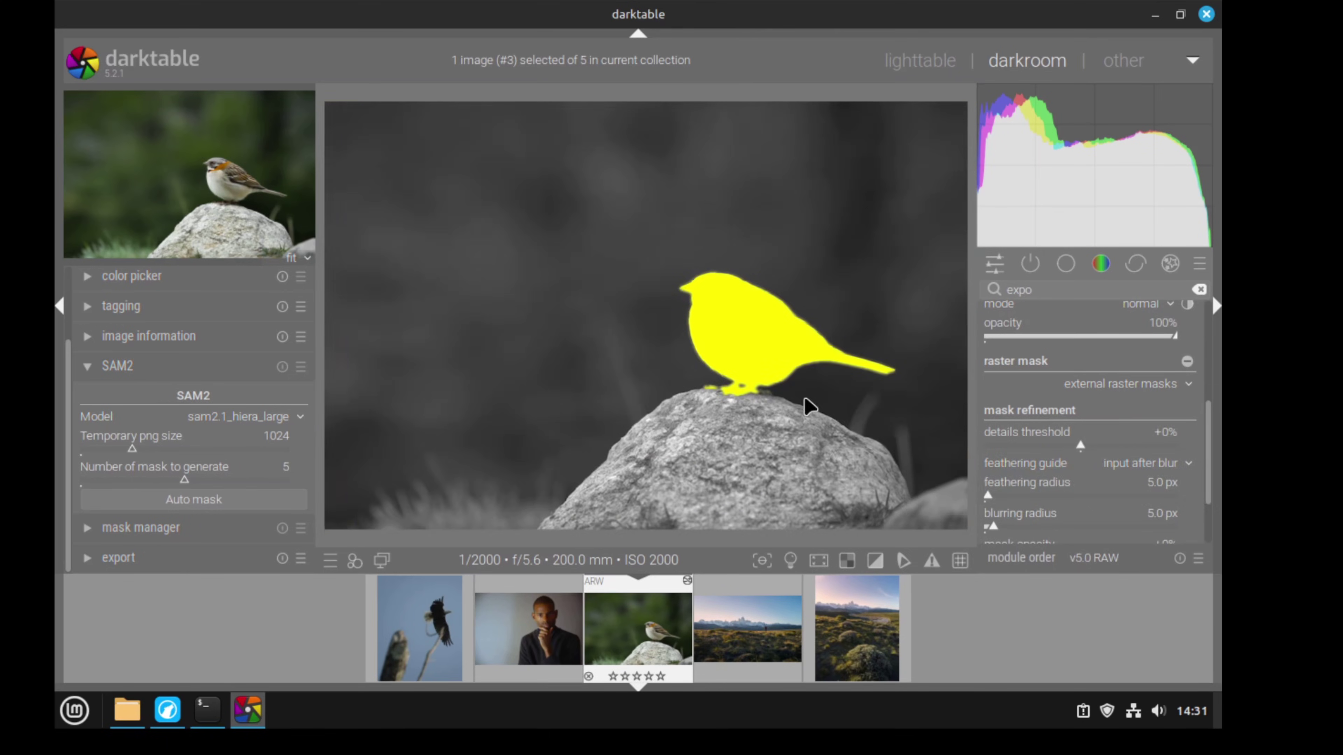
{"action": "left_click", "coordinate": [782, 630]}
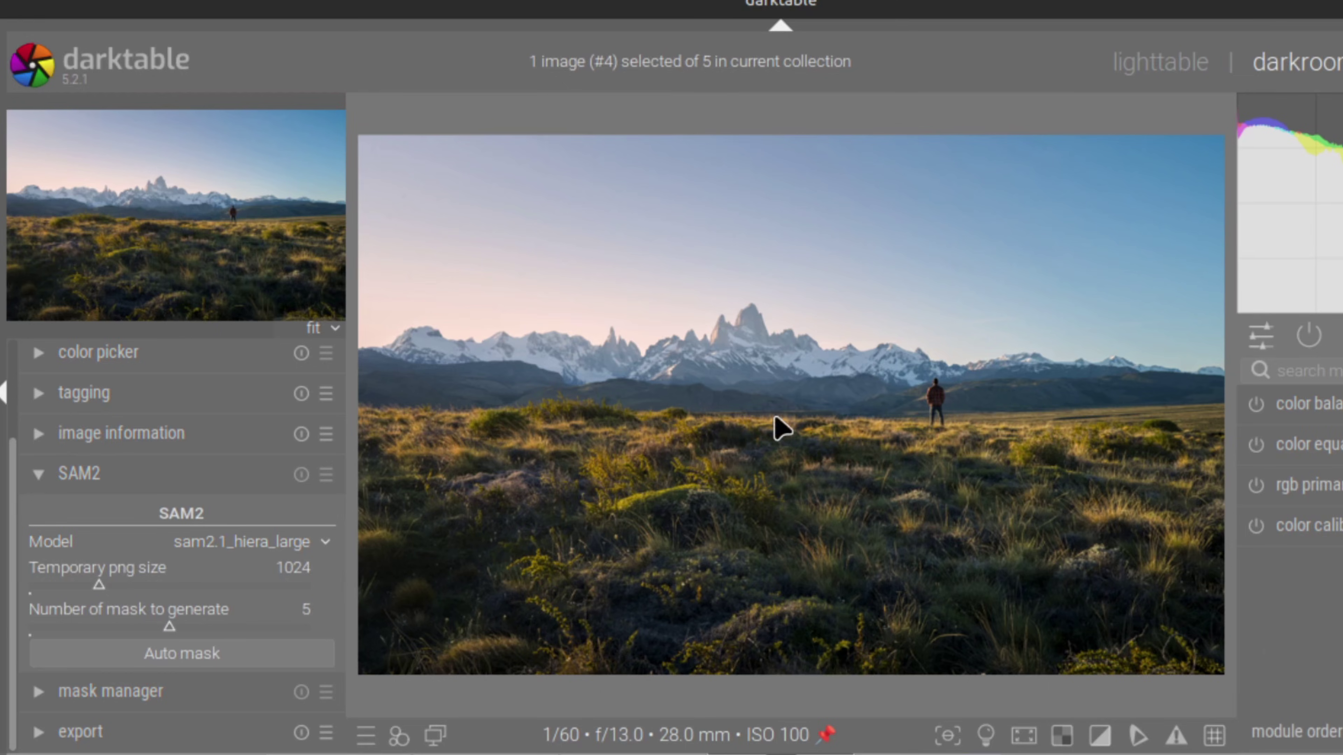
- Raise the SAM2 mask count to 10 and auto-generate masks for the landscape photo
{"action": "left_click_drag", "start_coordinate": [212, 629], "coordinate": [354, 626]}
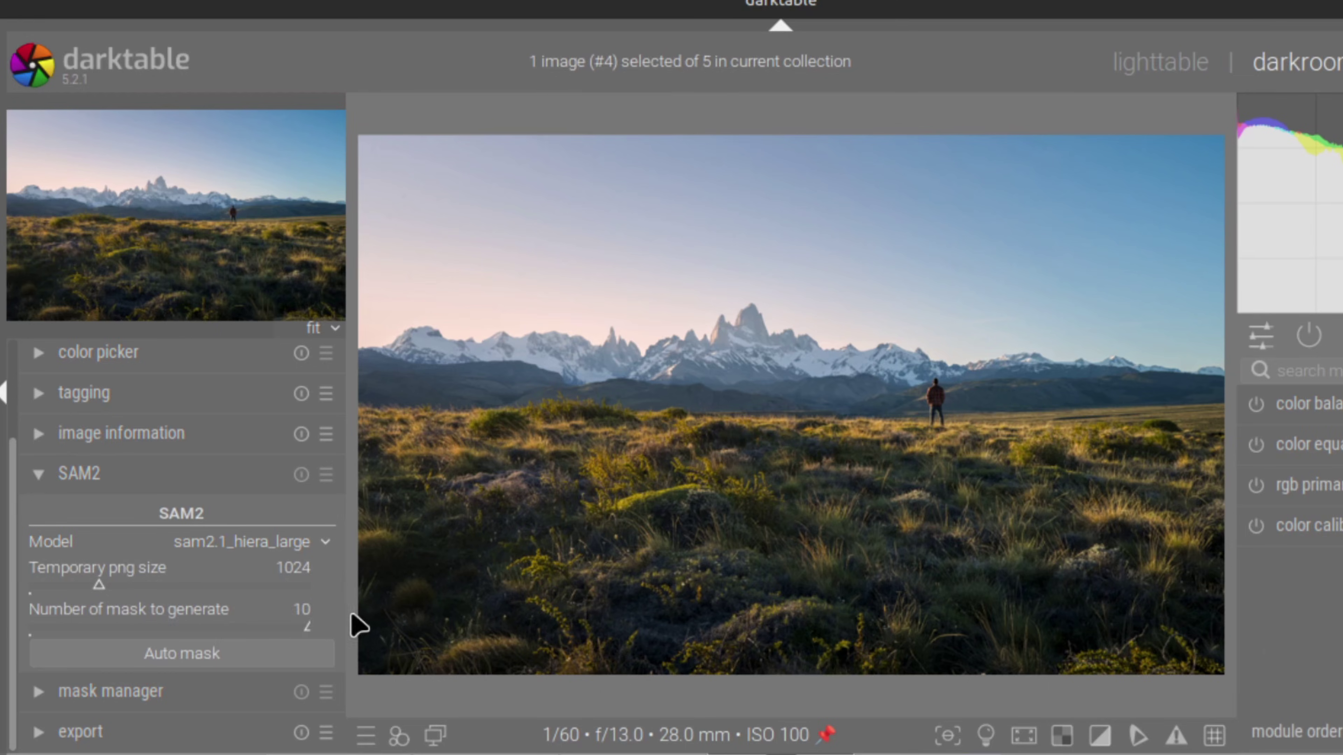
{"action": "left_click", "coordinate": [259, 651]}
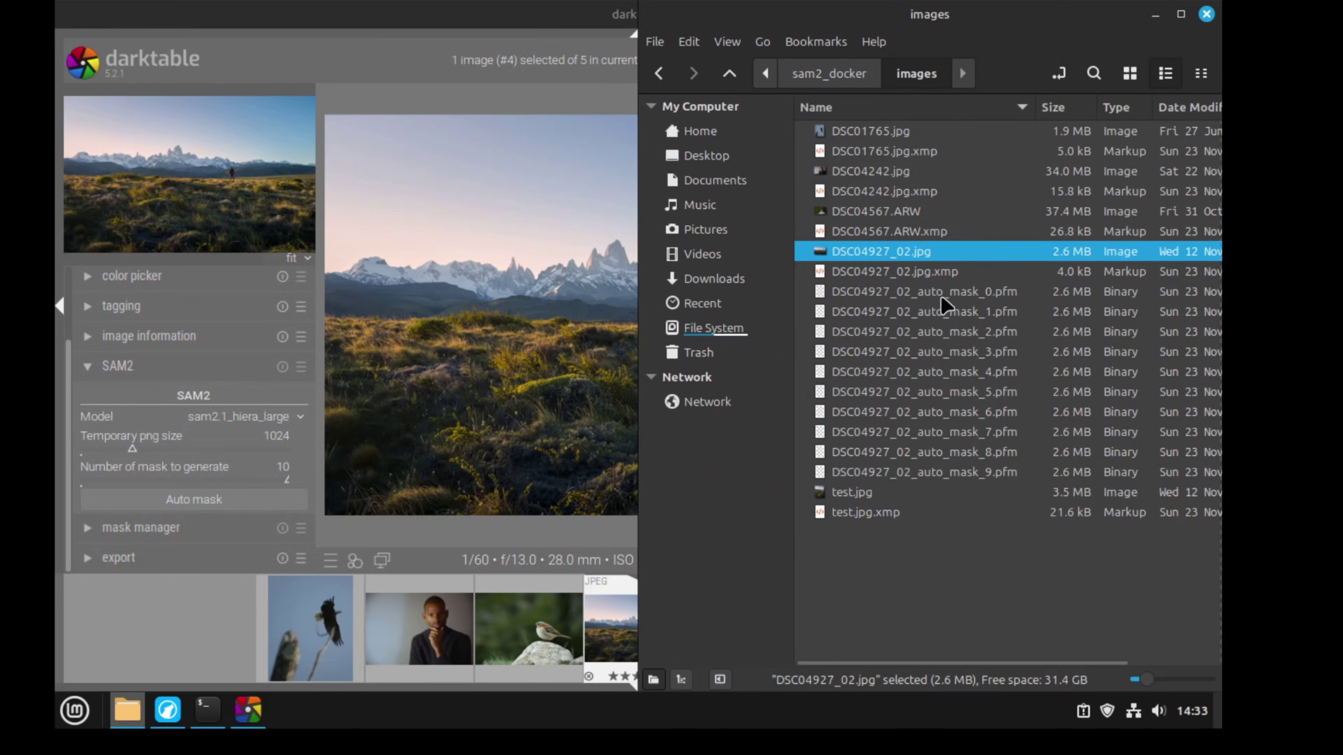
- Enable external raster masks on the landscape and load DSC04927_02_auto_mask_0.pfm
{"action": "left_click", "coordinate": [591, 56]}
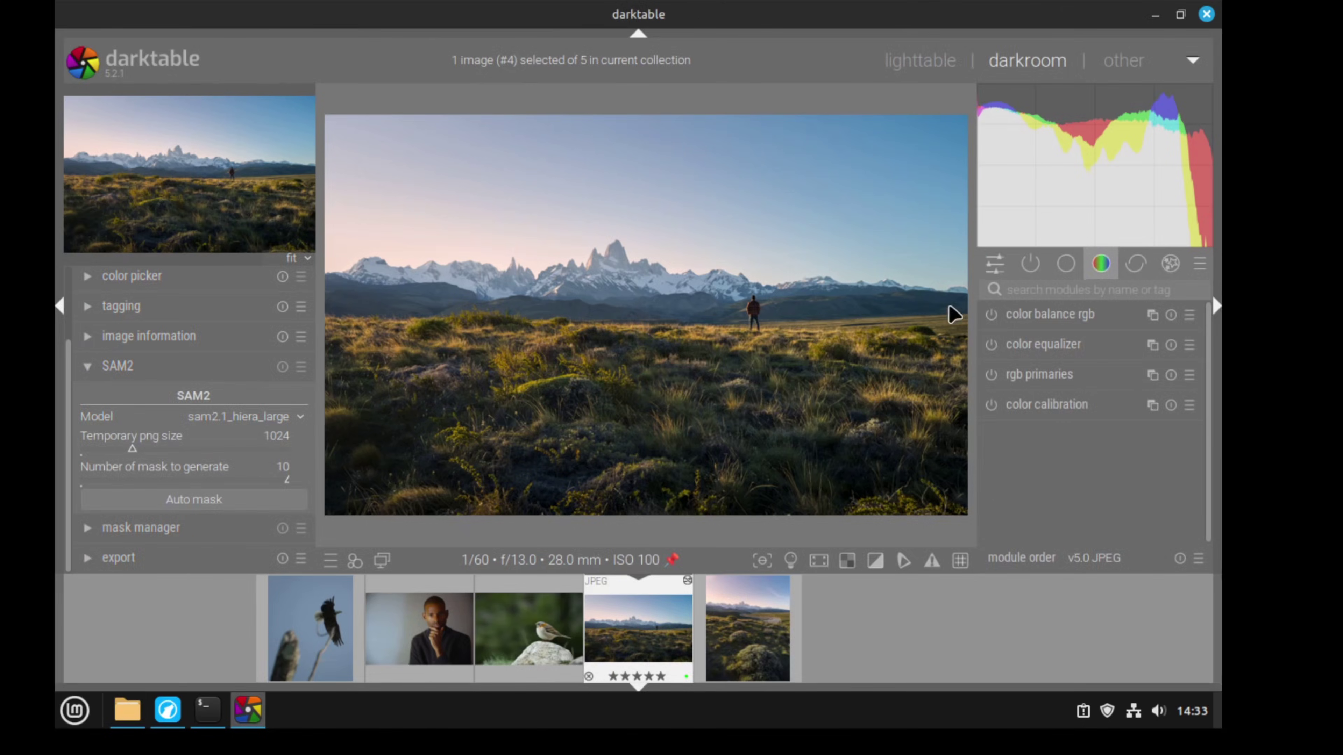
{"action": "left_click", "coordinate": [1025, 289]}
{"action": "type", "text": "rast"}
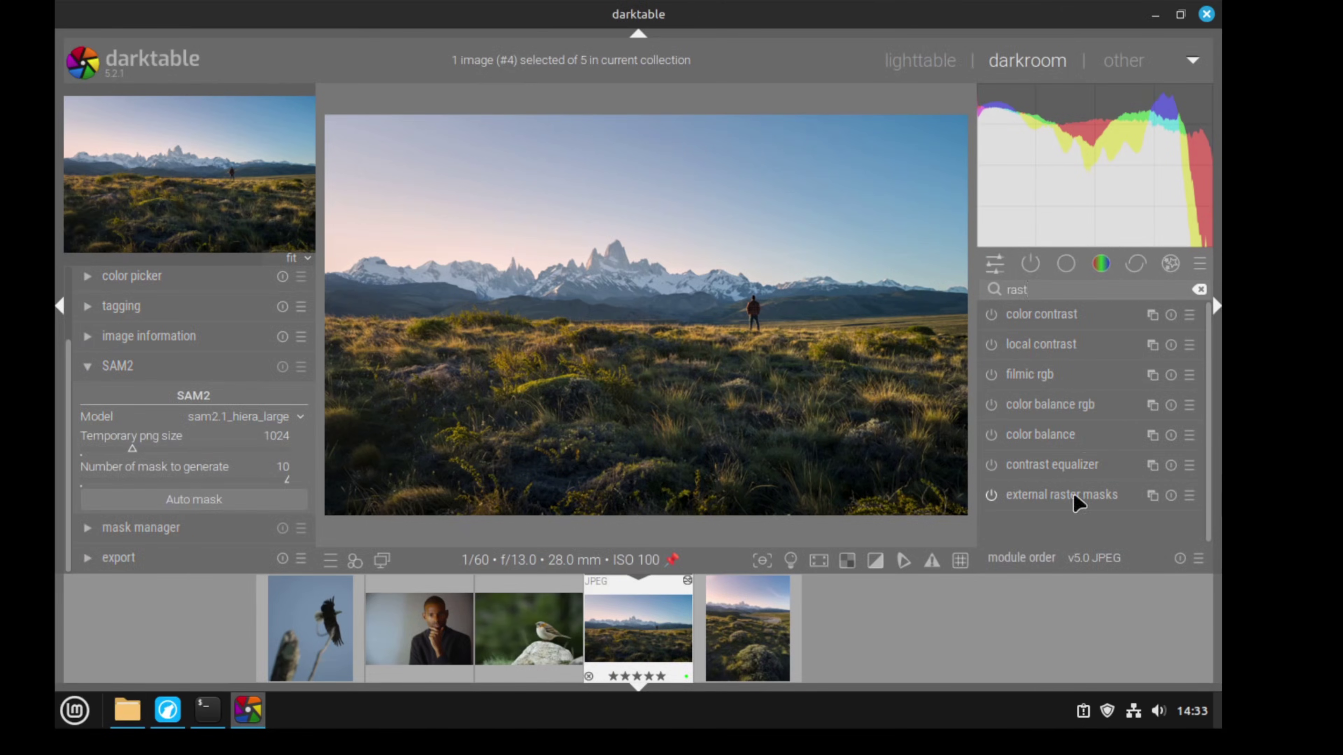
{"action": "left_click", "coordinate": [1076, 502]}
{"action": "double_click", "coordinate": [333, 162]}
{"action": "left_click", "coordinate": [1110, 672]}
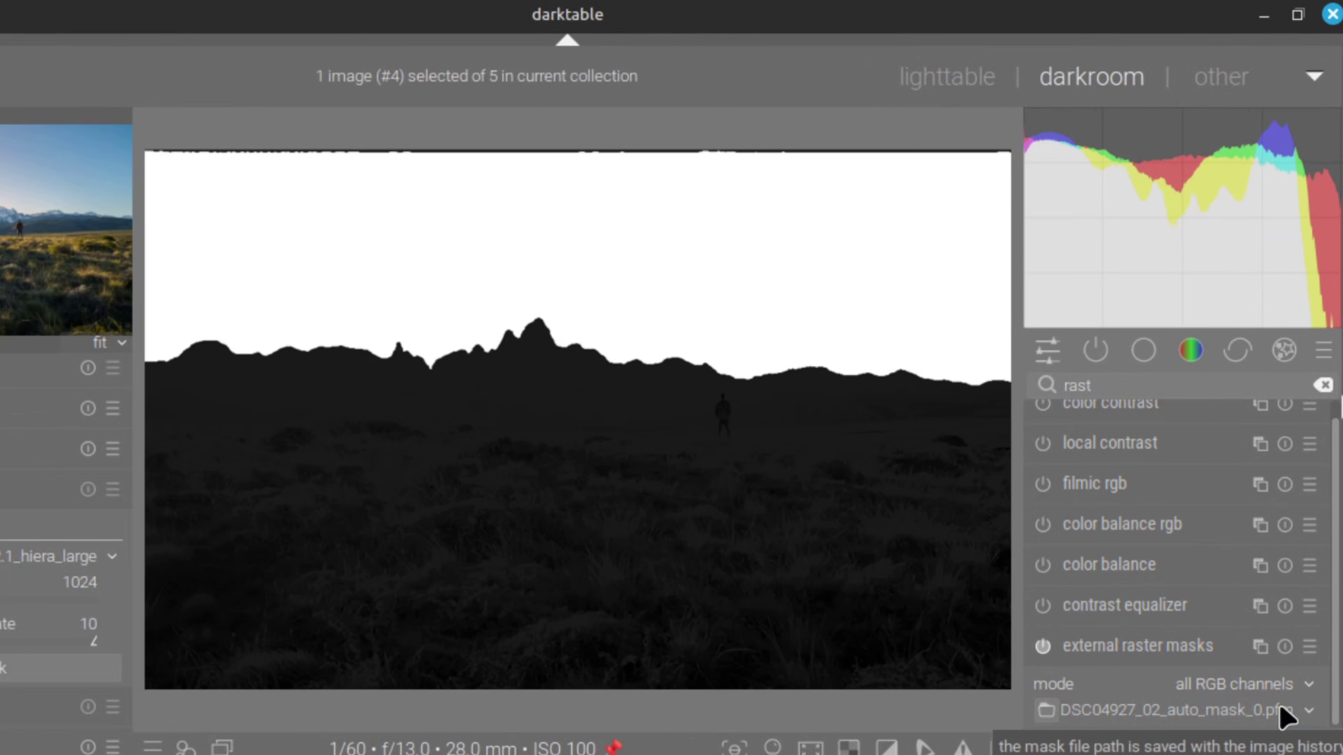
- Step through the landscape's generated masks until DSC04927_02_auto_mask_9.pfm is loaded
{"action": "scroll", "coordinate": [1286, 717], "scroll_direction": "down", "scroll_amount": 1}
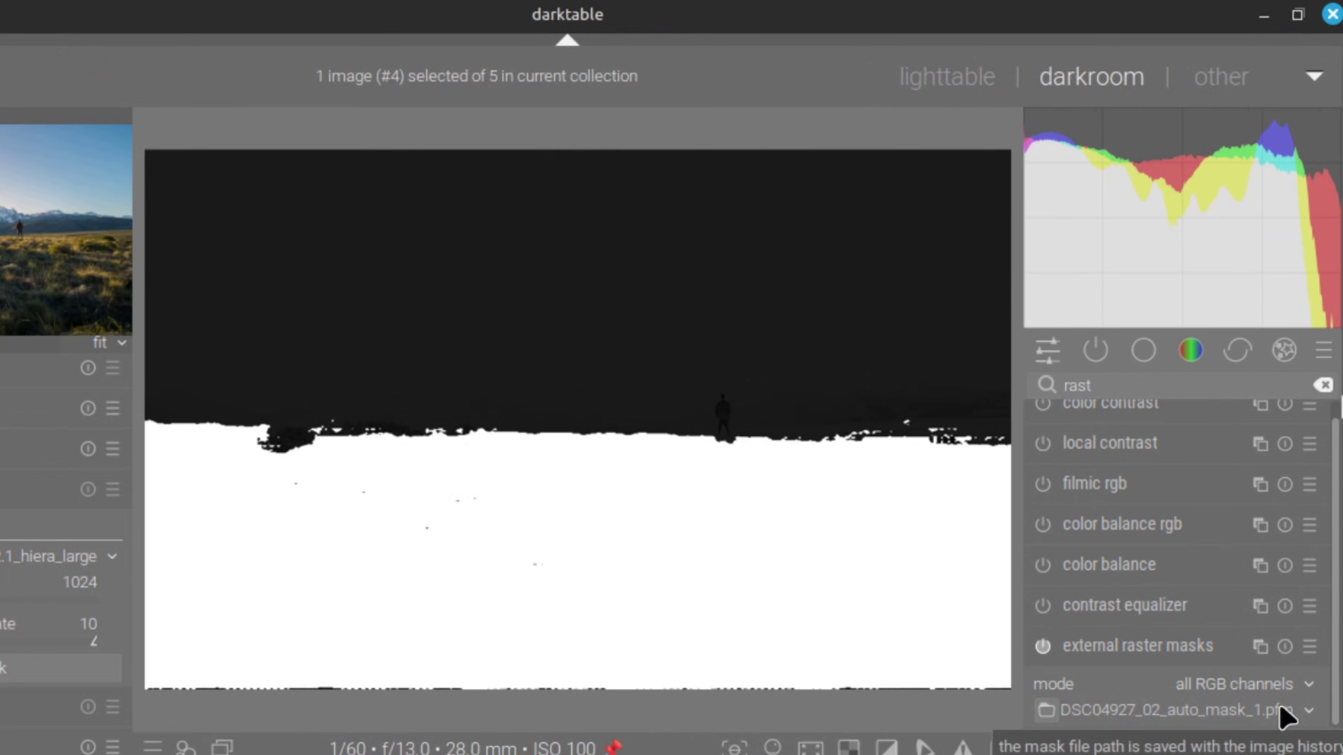
{"action": "scroll", "coordinate": [1286, 717], "scroll_direction": "down", "scroll_amount": 1}
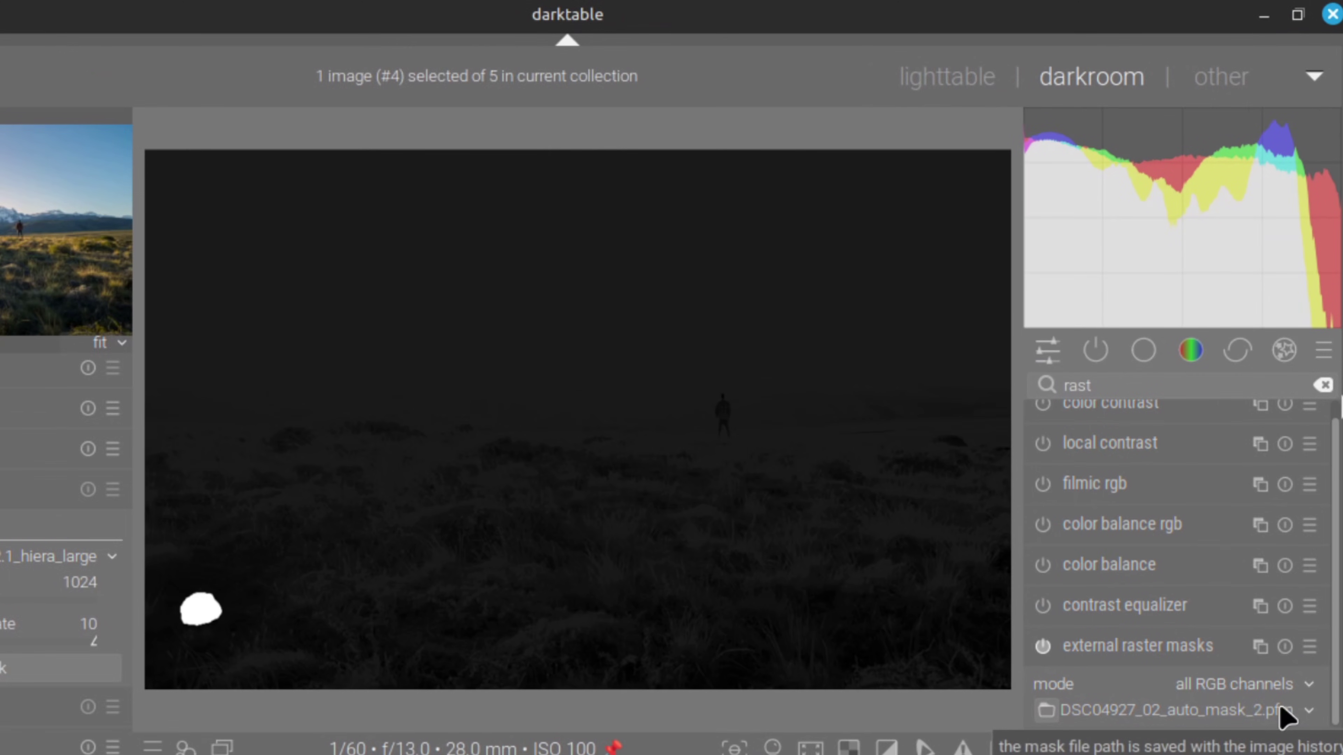
{"action": "scroll", "coordinate": [1286, 717], "scroll_direction": "down", "scroll_amount": 1}
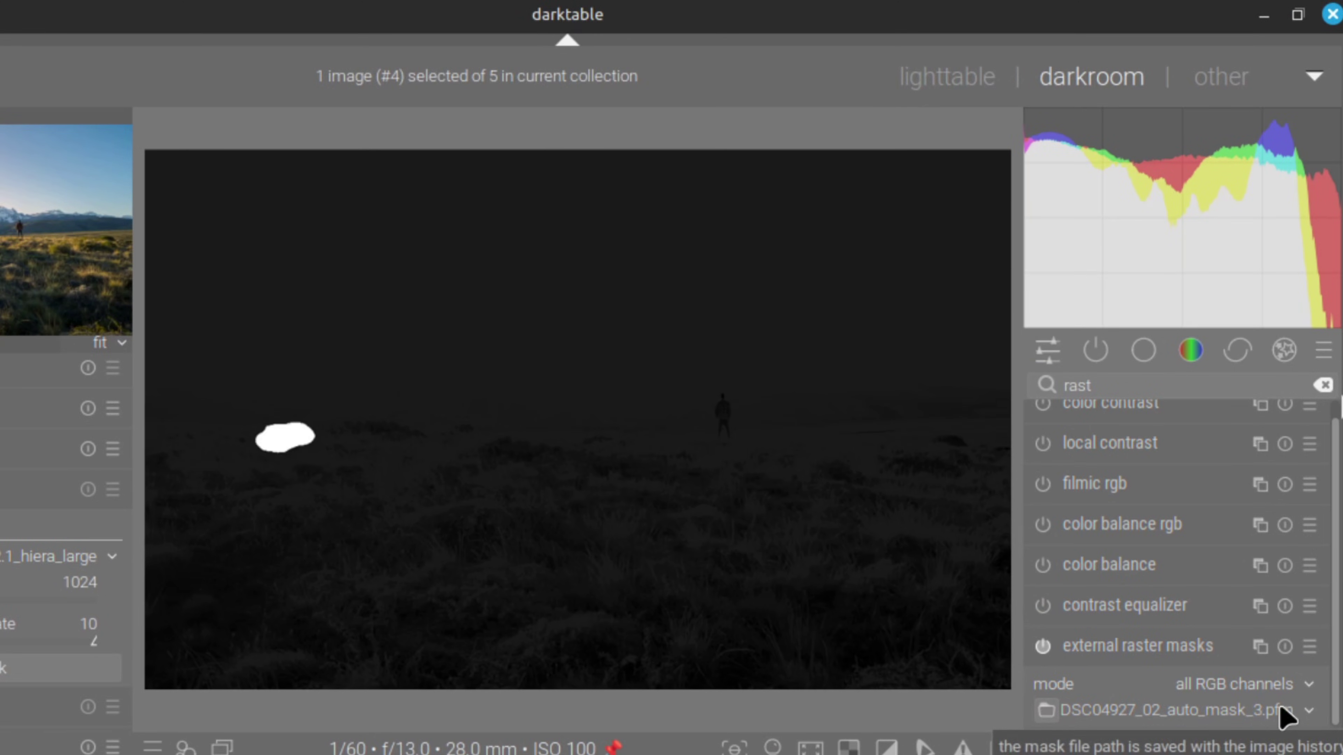
{"action": "scroll", "coordinate": [1286, 717], "scroll_direction": "down", "scroll_amount": 1}
{"action": "scroll", "coordinate": [1286, 717], "scroll_direction": "down", "scroll_amount": 1}
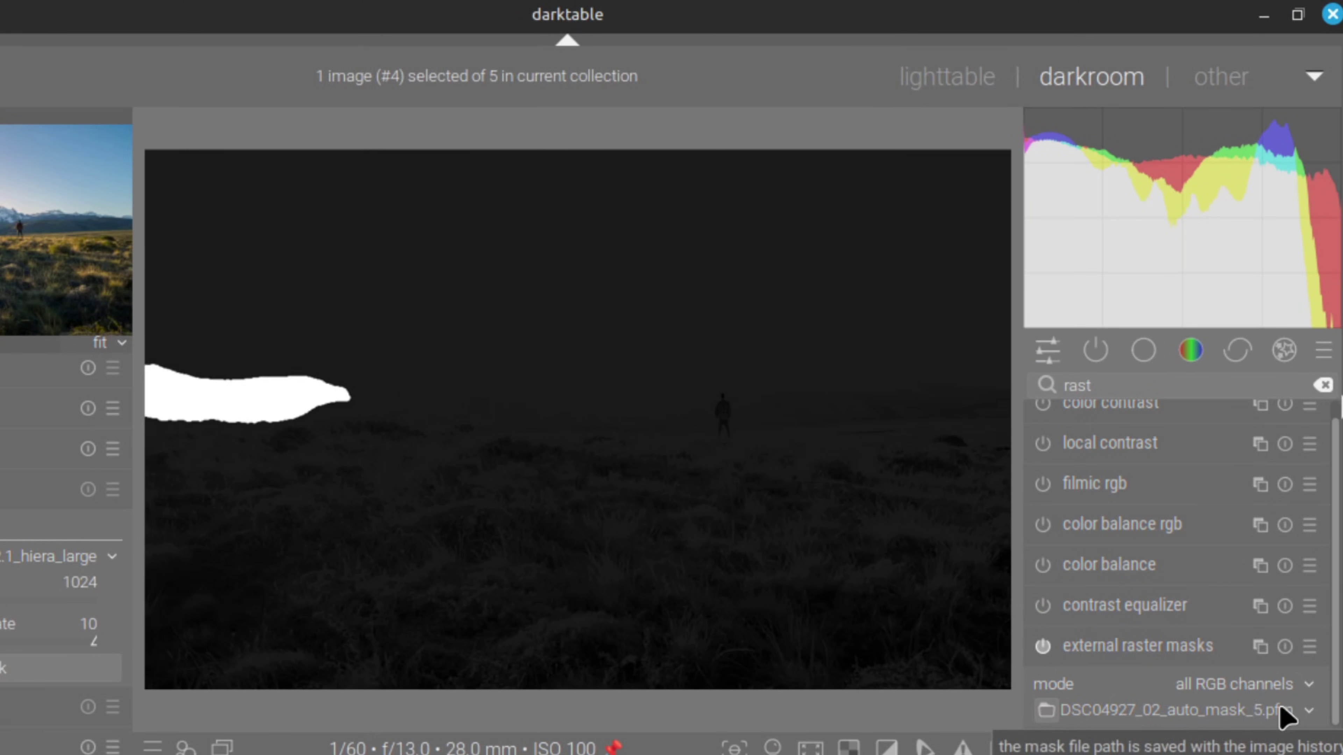
{"action": "scroll", "coordinate": [1286, 718], "scroll_direction": "down", "scroll_amount": 2}
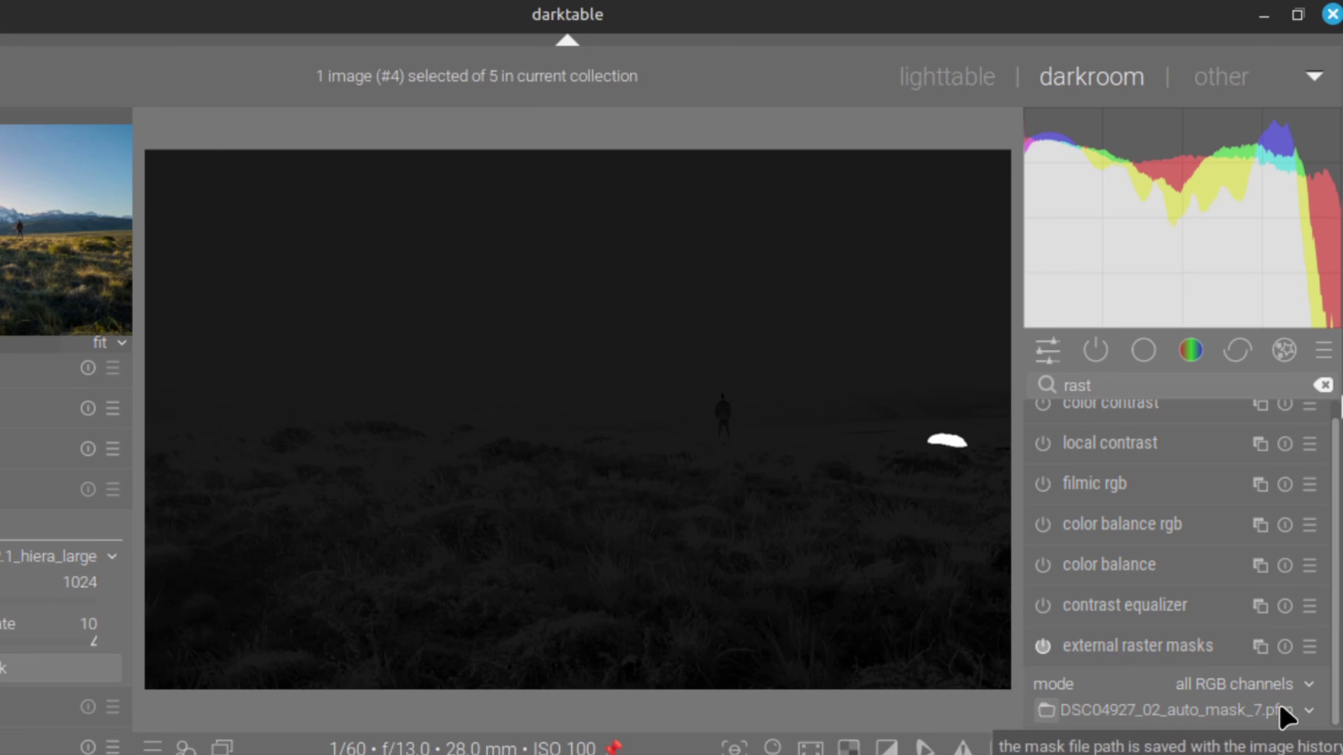
{"action": "scroll", "coordinate": [1286, 718], "scroll_direction": "down", "scroll_amount": 2}
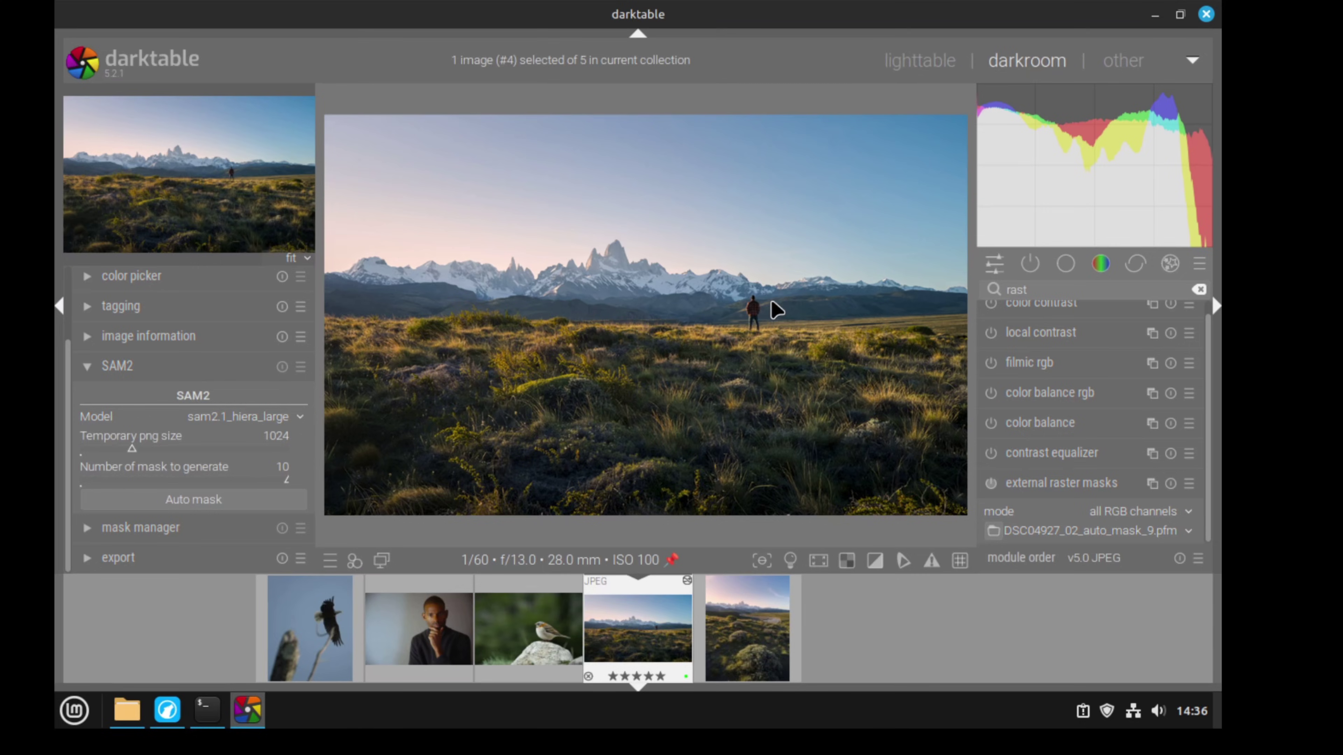
- List the sam2_docker project folder's contents with ls -lah
{"action": "left_click", "coordinate": [206, 710]}
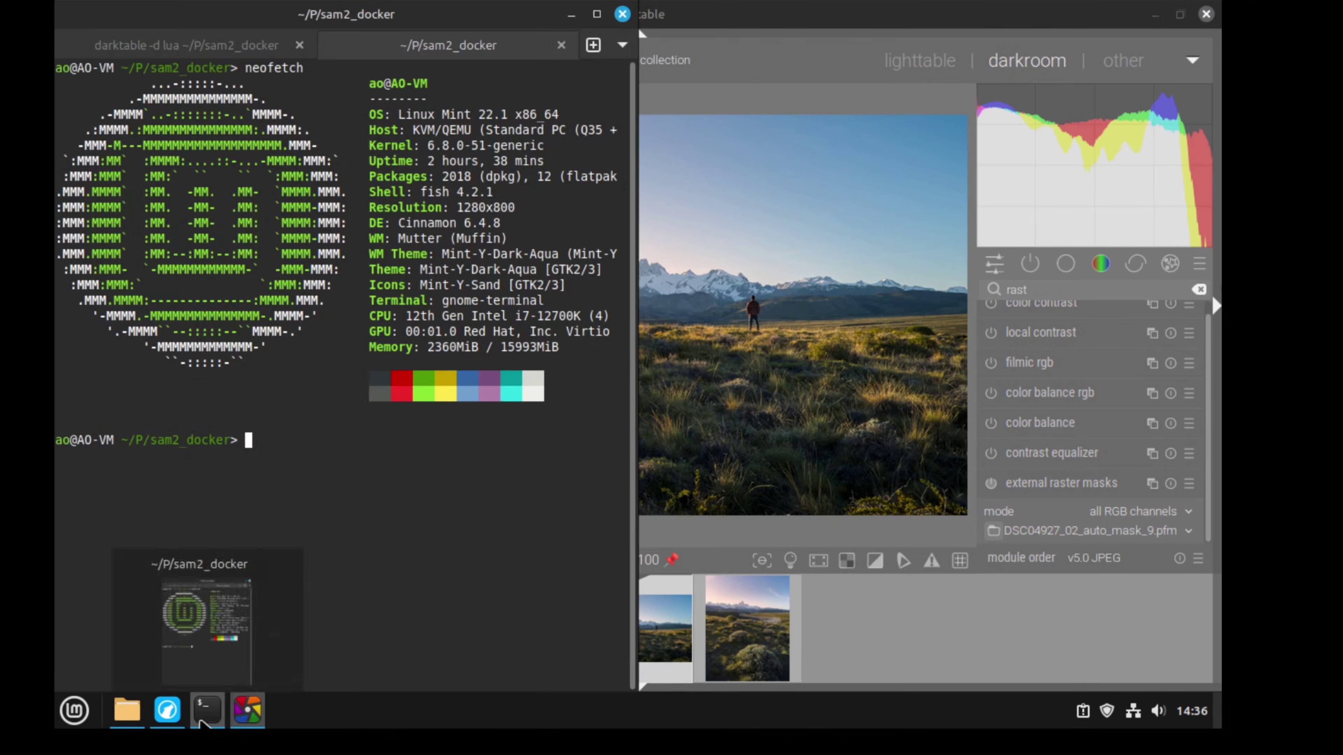
{"action": "key", "text": "Return"}
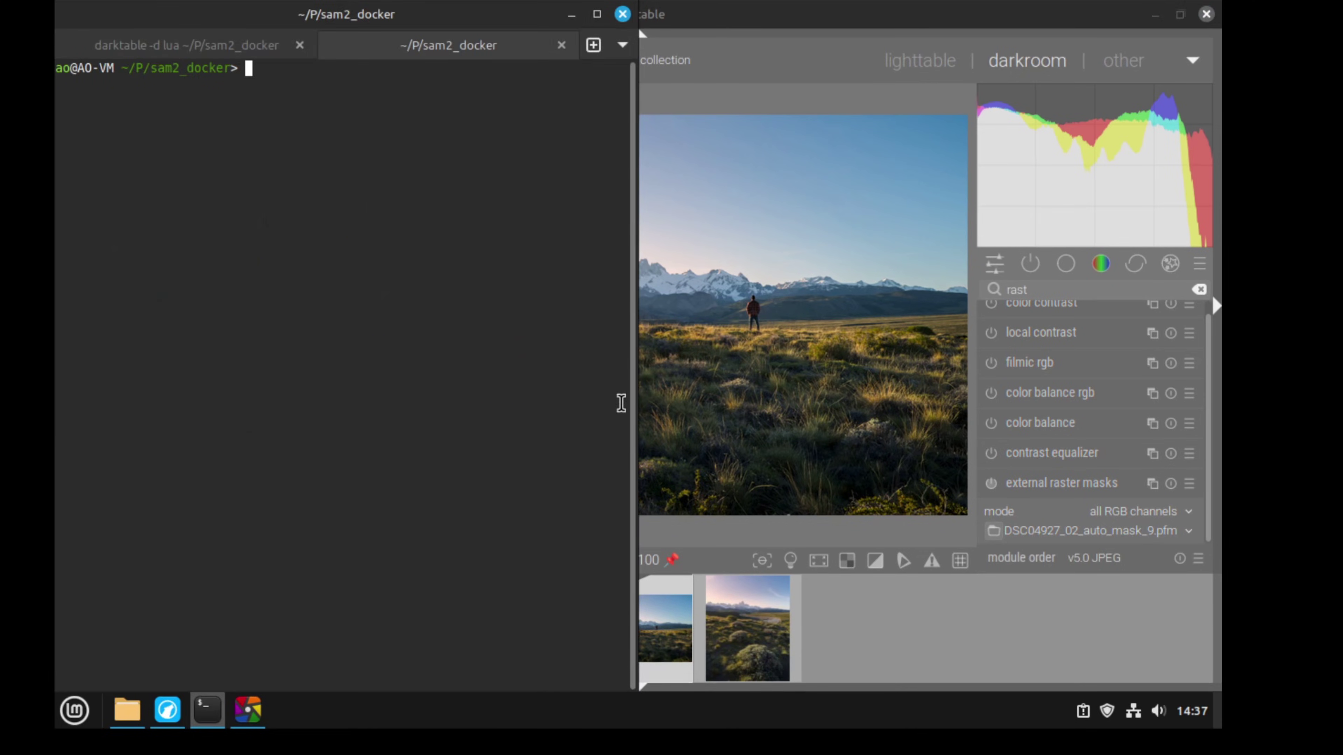
{"action": "type", "text": "ls -lah"}
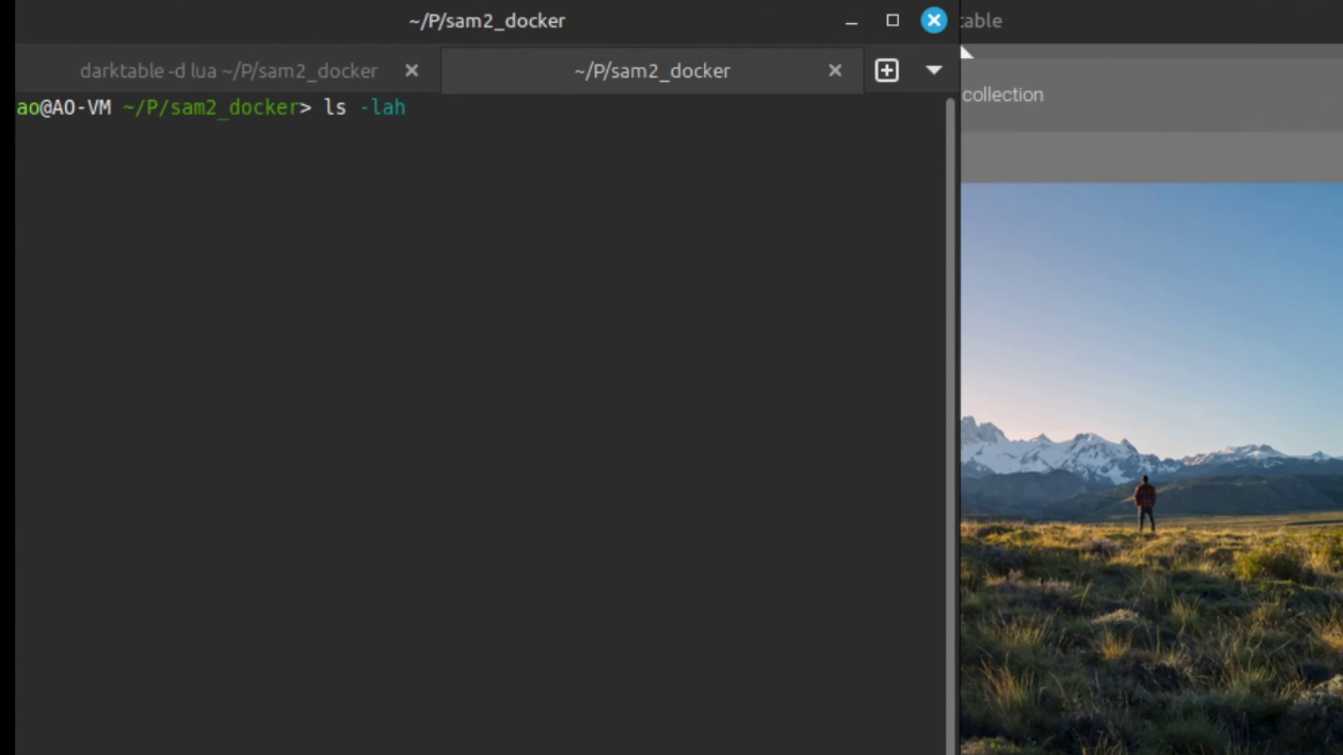
{"action": "key", "text": "Return"}
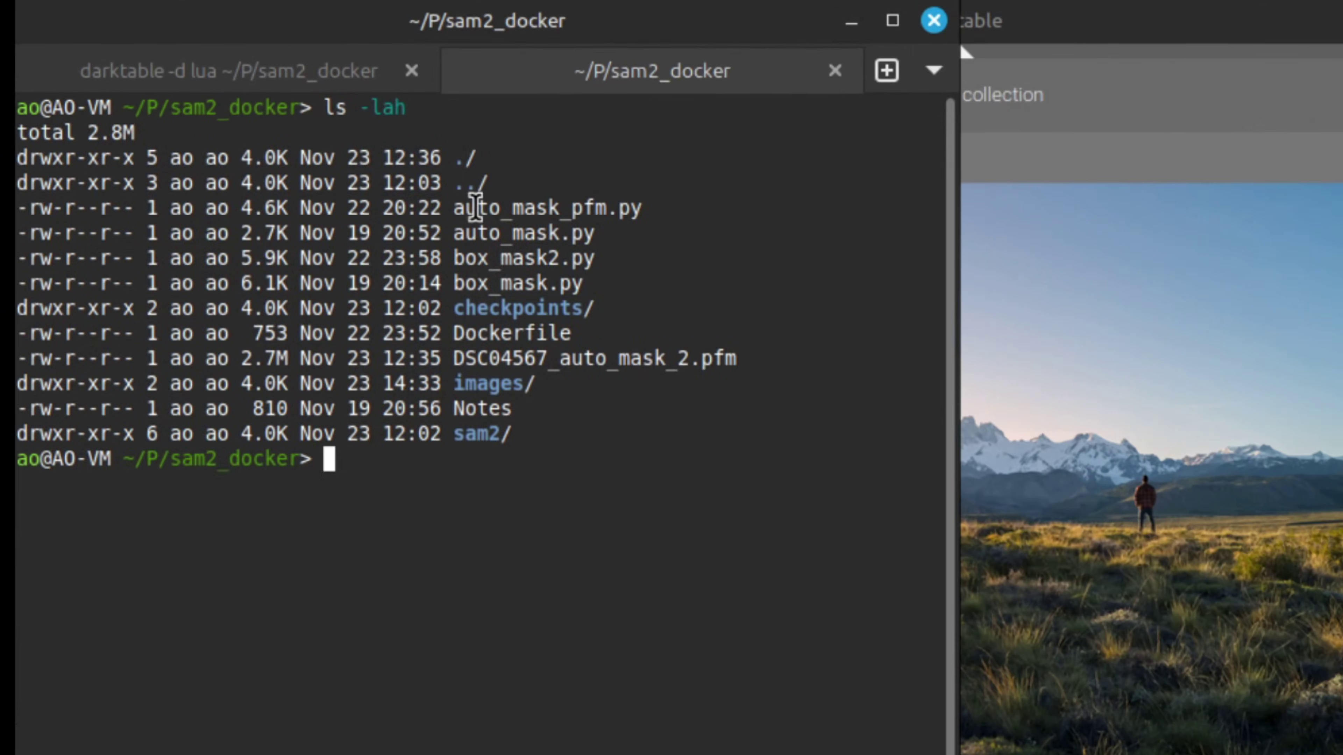
- Paste the xhost and docker run command for box_mask.py on /images/DSC04927_02.jpg with -n 1
{"action": "left_click_drag", "start_coordinate": [453, 208], "coordinate": [602, 211]}
{"action": "left_click", "coordinate": [605, 211]}
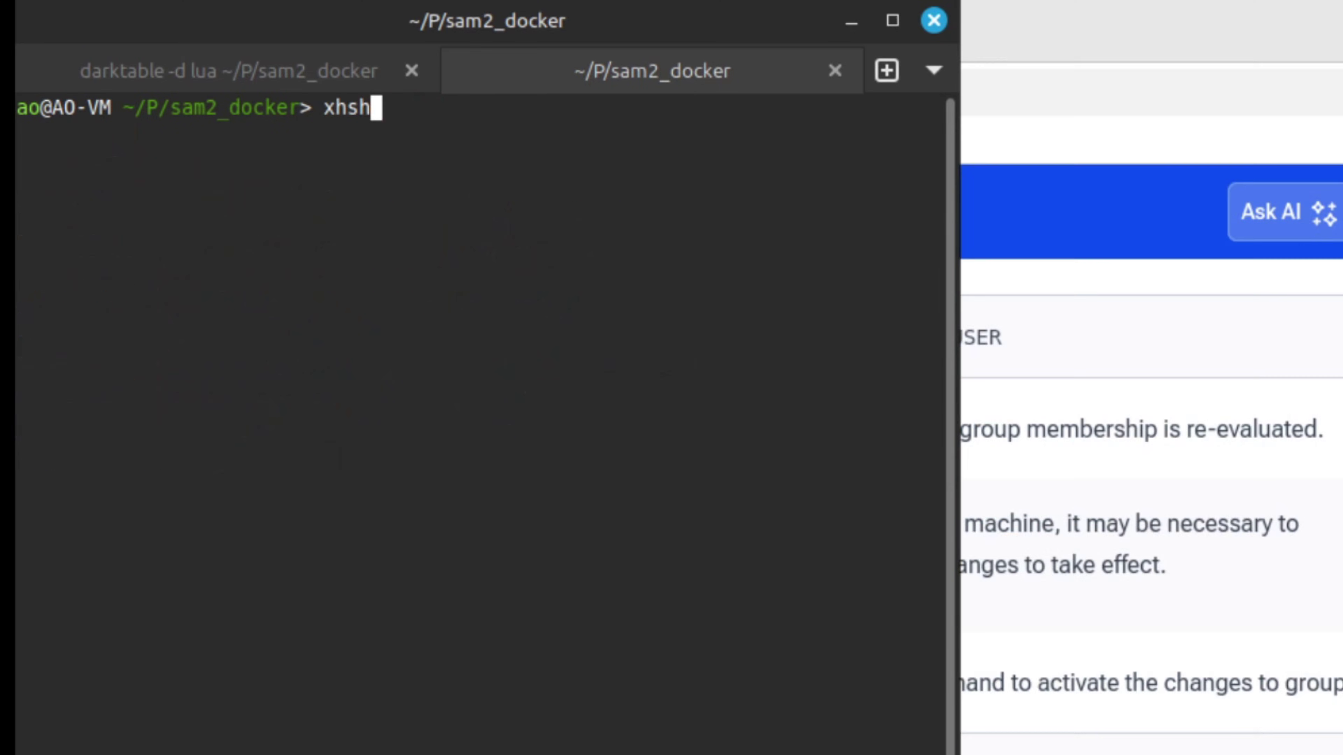
{"action": "type", "text": "t +local:docker docker run -it \\ -v $(pwd)/images:/images \\ --env DISPLAY=$DISPLAY \\ -v /tmp/.X11-unix:/tmp/.X11-unix \\ sam2-cpu \\ python box_mask.py  -i /images/DSC04927_02.jpg -n 1"}
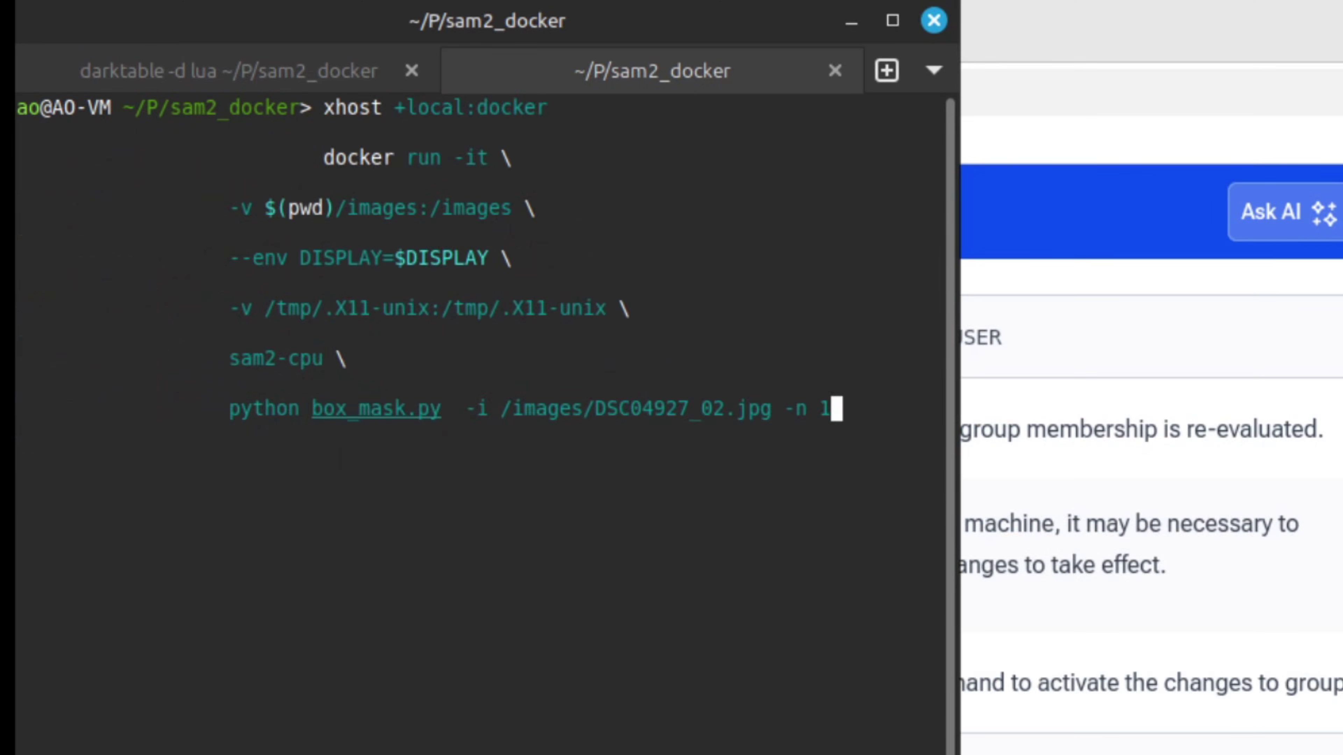
- Run box_mask.py and draw a box around the standing person, saving DSC04927_02_predict_mask_0.png
{"action": "key", "text": "Return"}
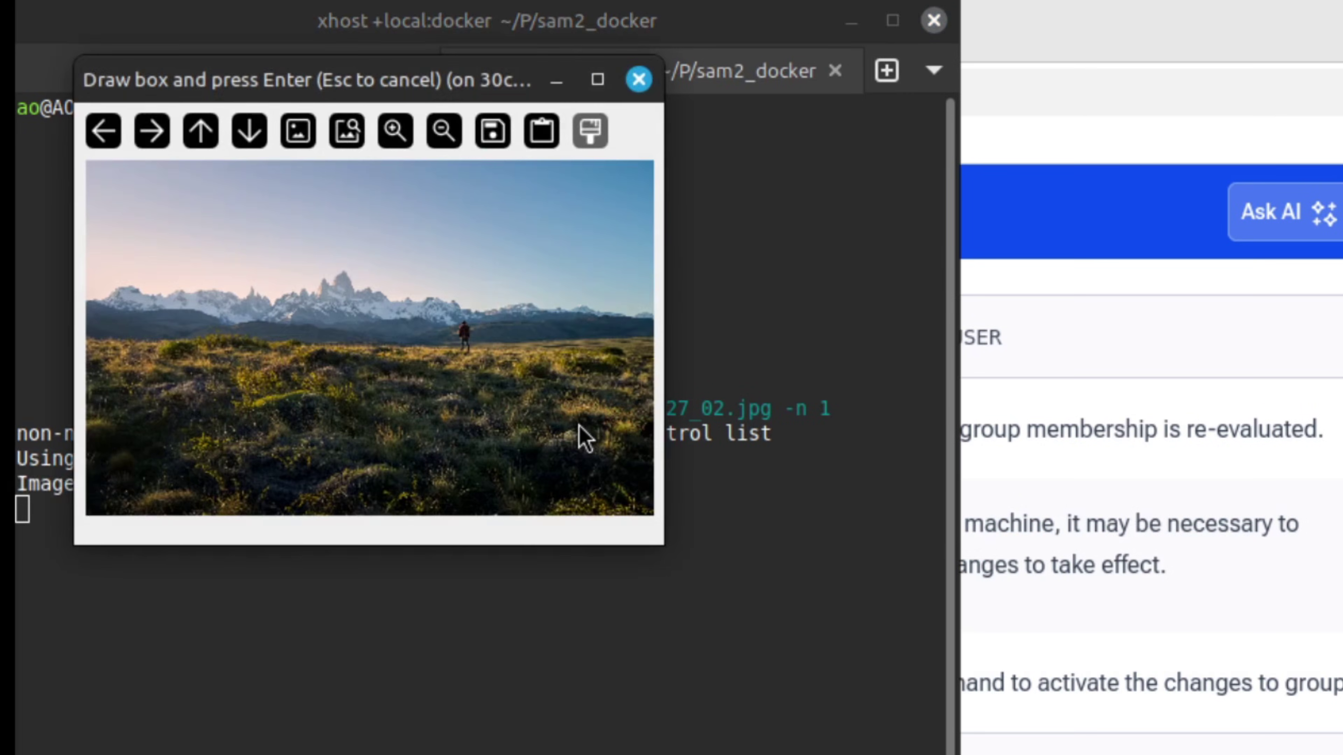
{"action": "left_click_drag", "start_coordinate": [466, 79], "coordinate": [593, 24]}
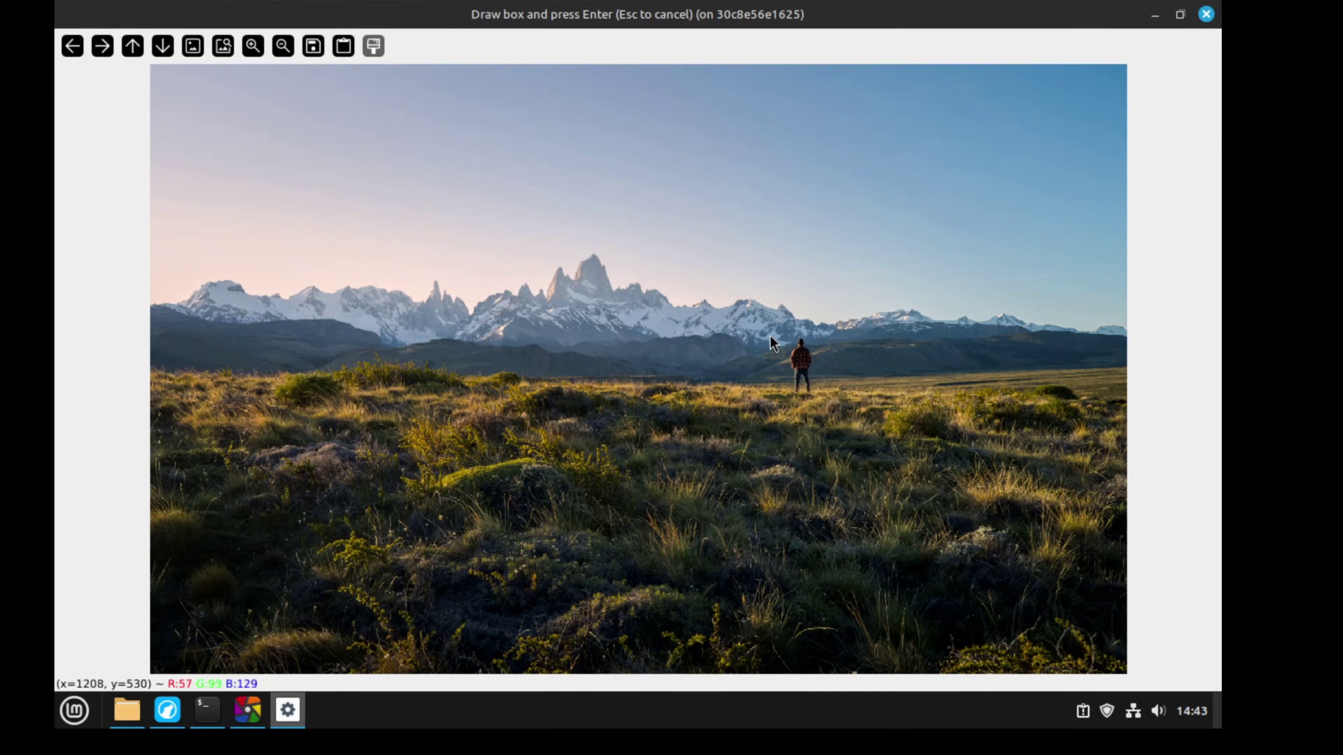
{"action": "left_click_drag", "start_coordinate": [779, 331], "coordinate": [824, 405]}
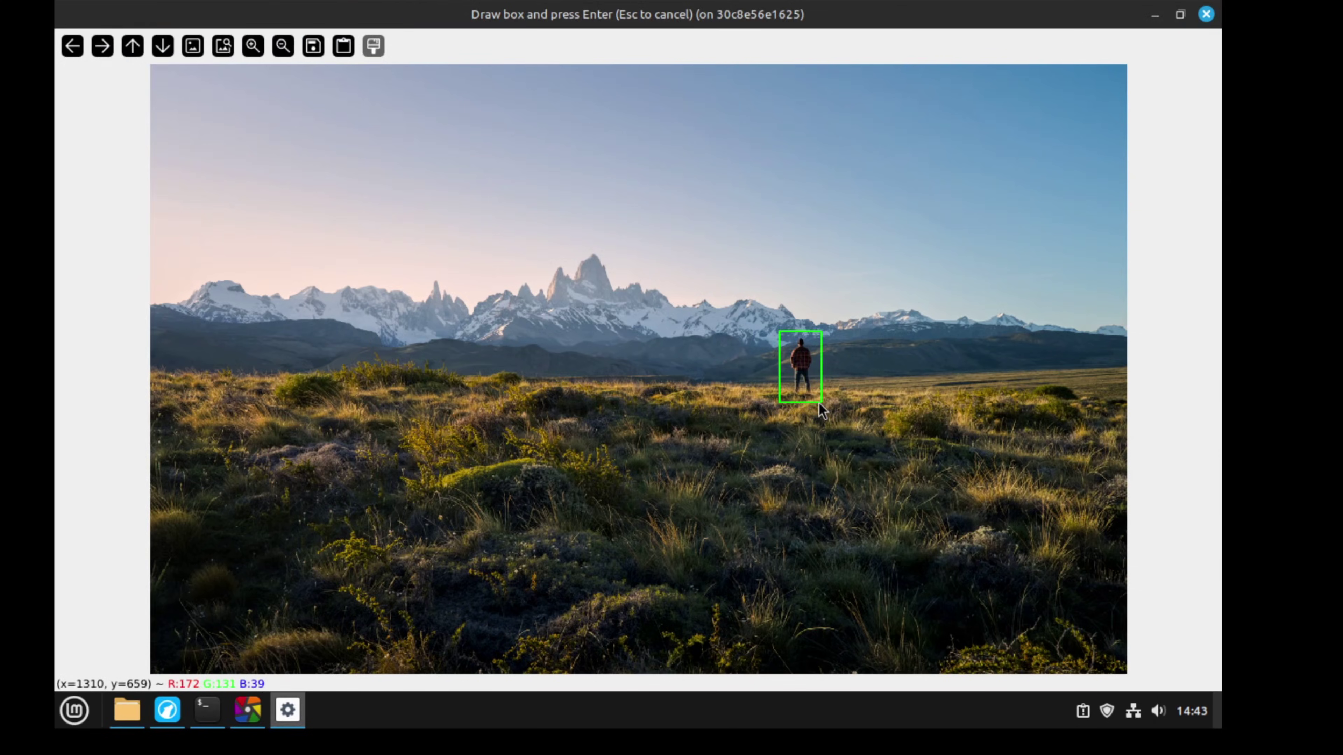
{"action": "key", "text": "Return"}
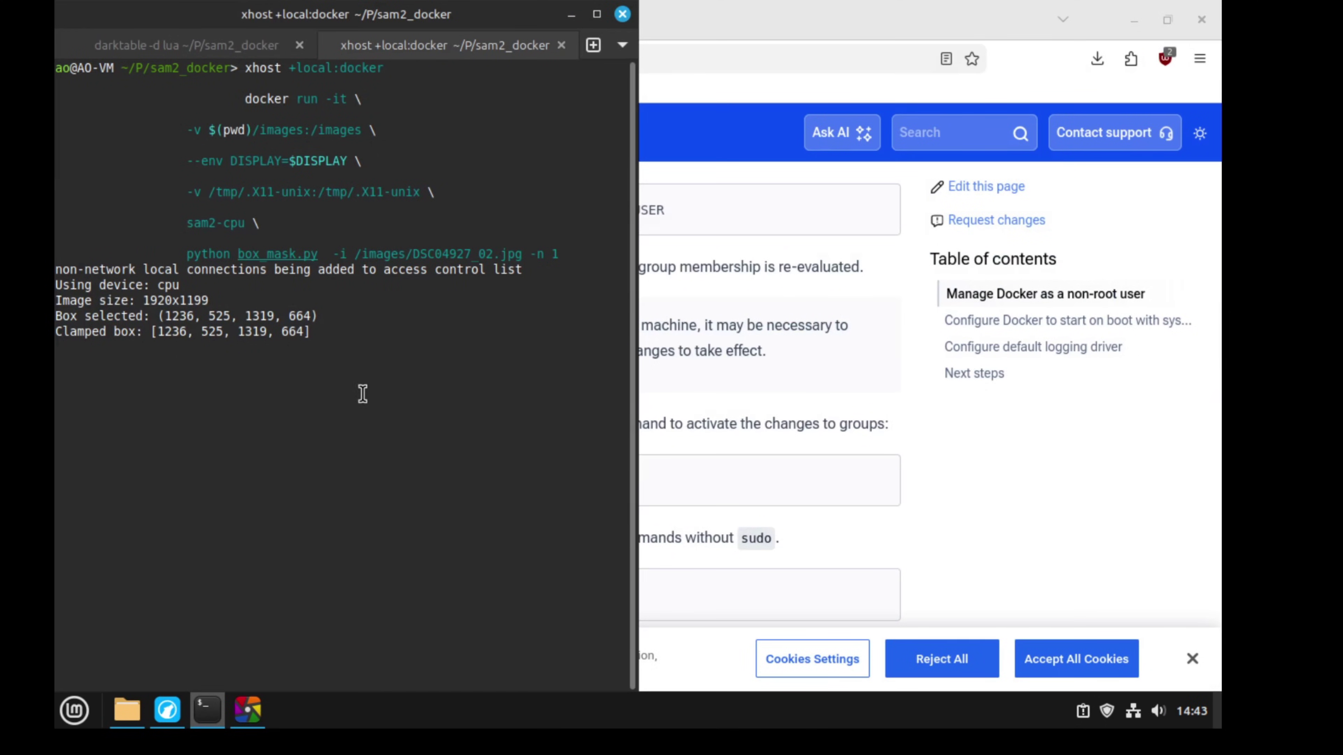
- Inspect DSC04927_02_predict_overlay.jpg from the images folder, then close the viewer
{"action": "left_click", "coordinate": [127, 711]}
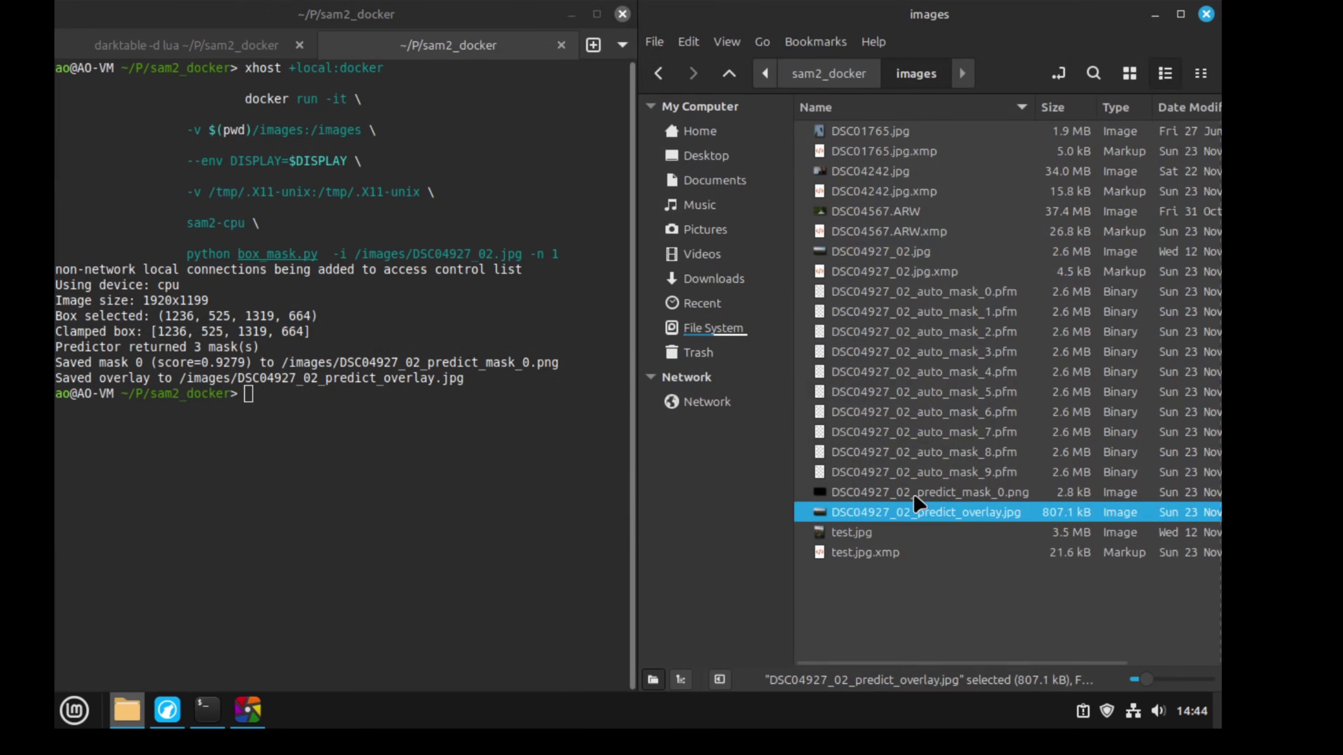
{"action": "double_click", "coordinate": [909, 513]}
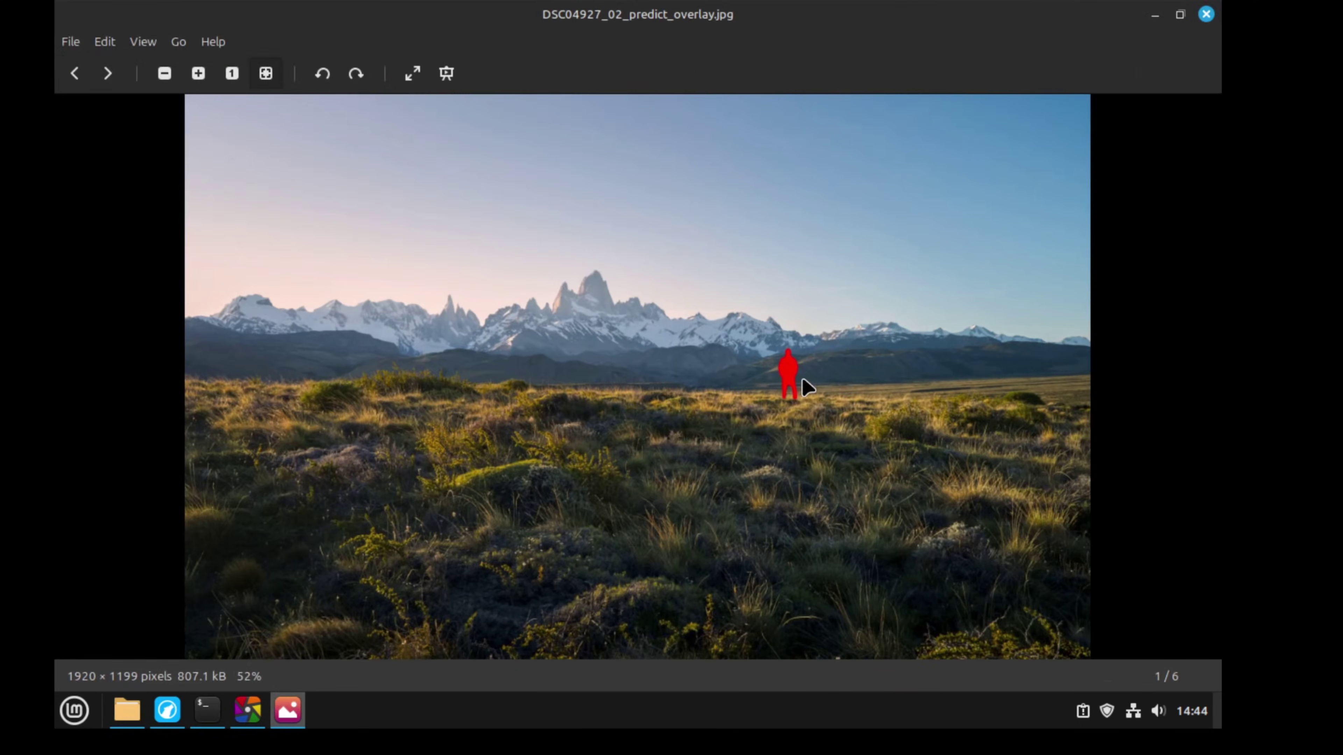
{"action": "scroll", "coordinate": [819, 365], "scroll_direction": "up", "scroll_amount": 3}
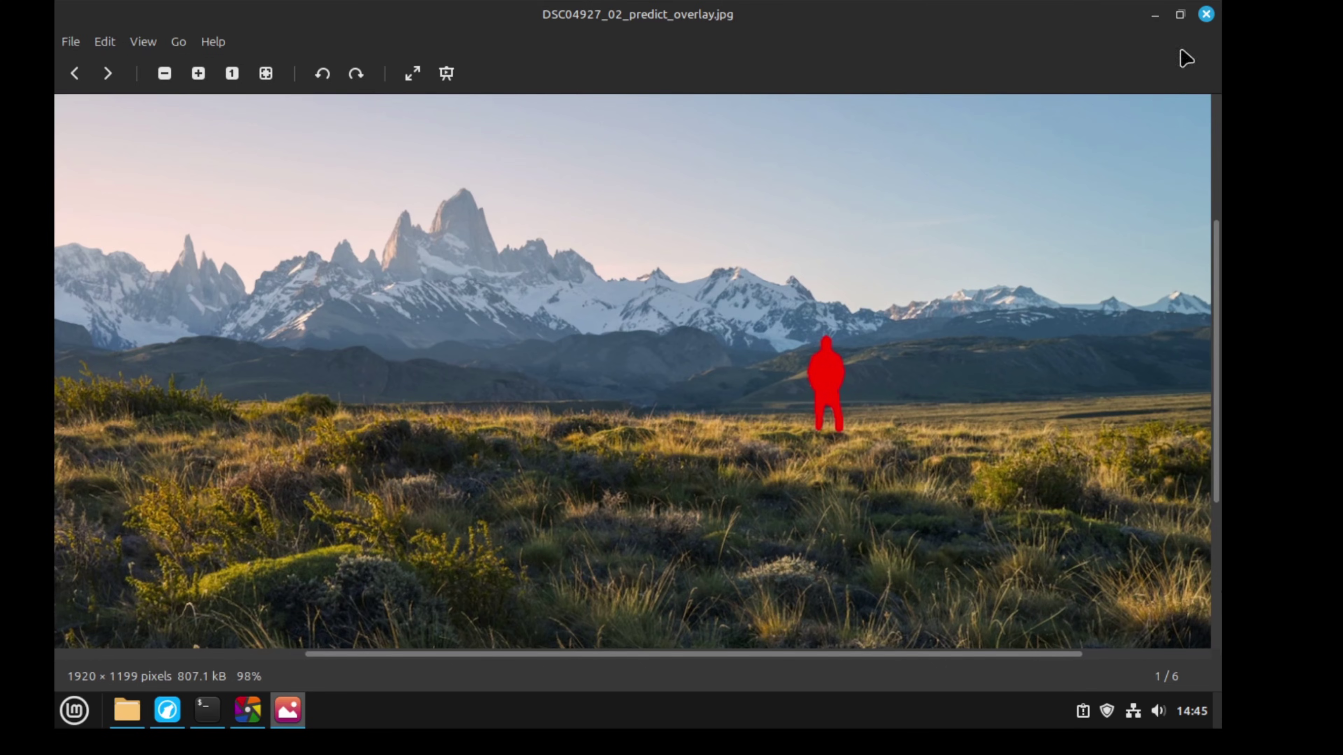
{"action": "left_click", "coordinate": [1205, 14]}
{"action": "key", "text": "Up"}
{"action": "left_click", "coordinate": [322, 676]}
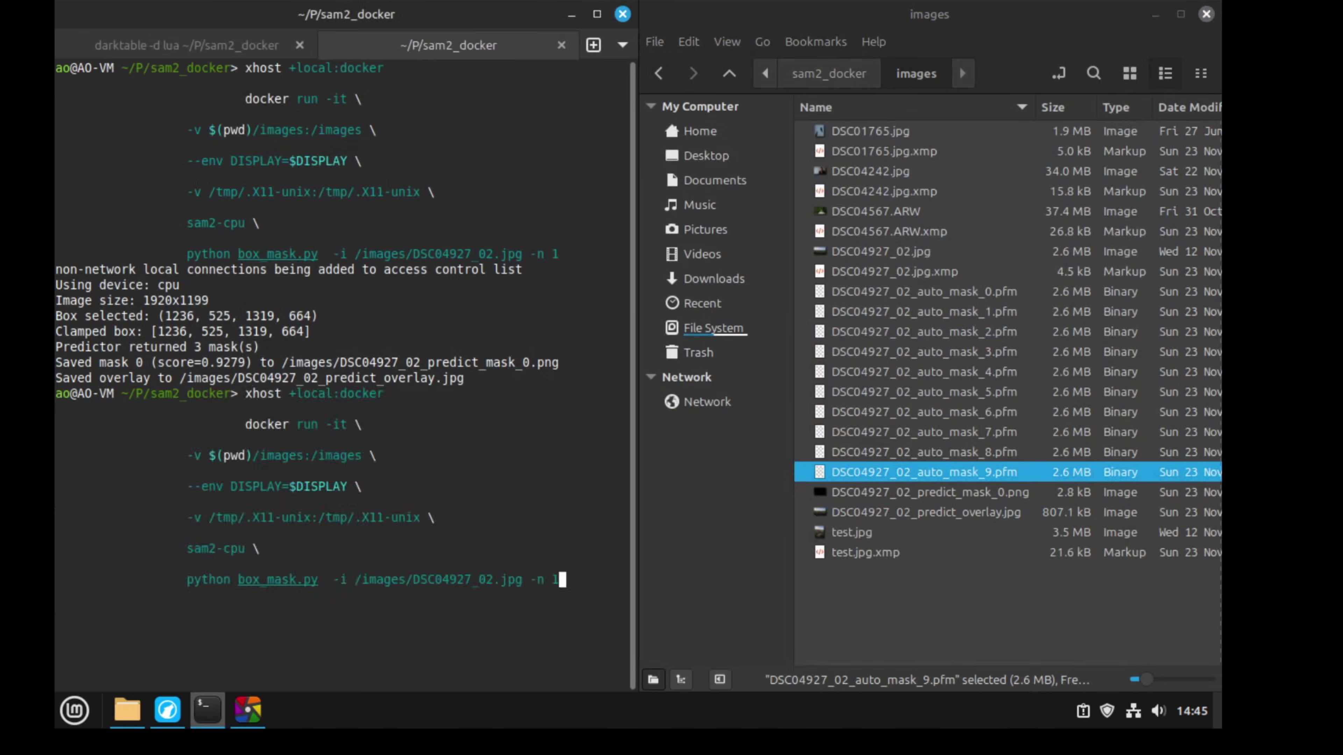
{"action": "key", "text": "Up"}
{"action": "key", "text": "Up"}
{"action": "key", "text": "Up"}
{"action": "type", "text": "-s 1235 500 1325 650"}
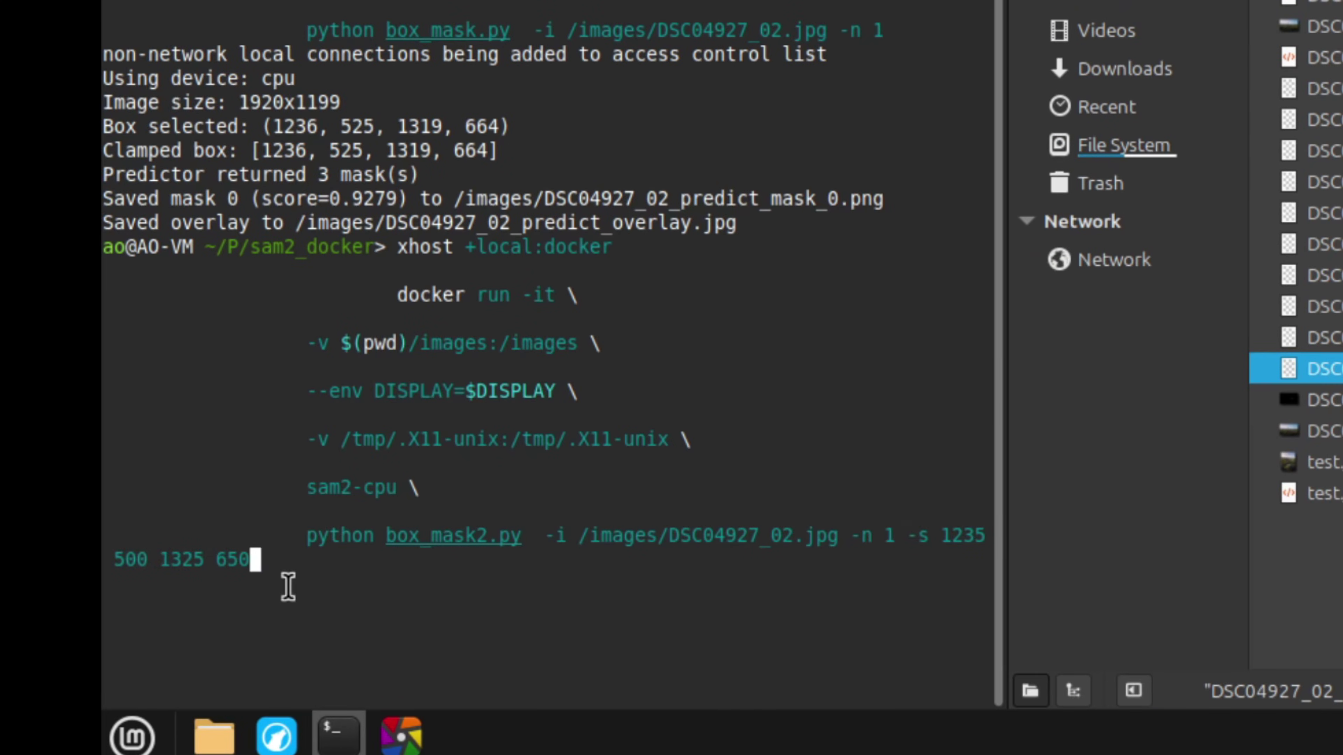
{"action": "triple_click", "coordinate": [815, 531]}
{"action": "left_click_drag", "start_coordinate": [914, 555], "coordinate": [905, 536]}
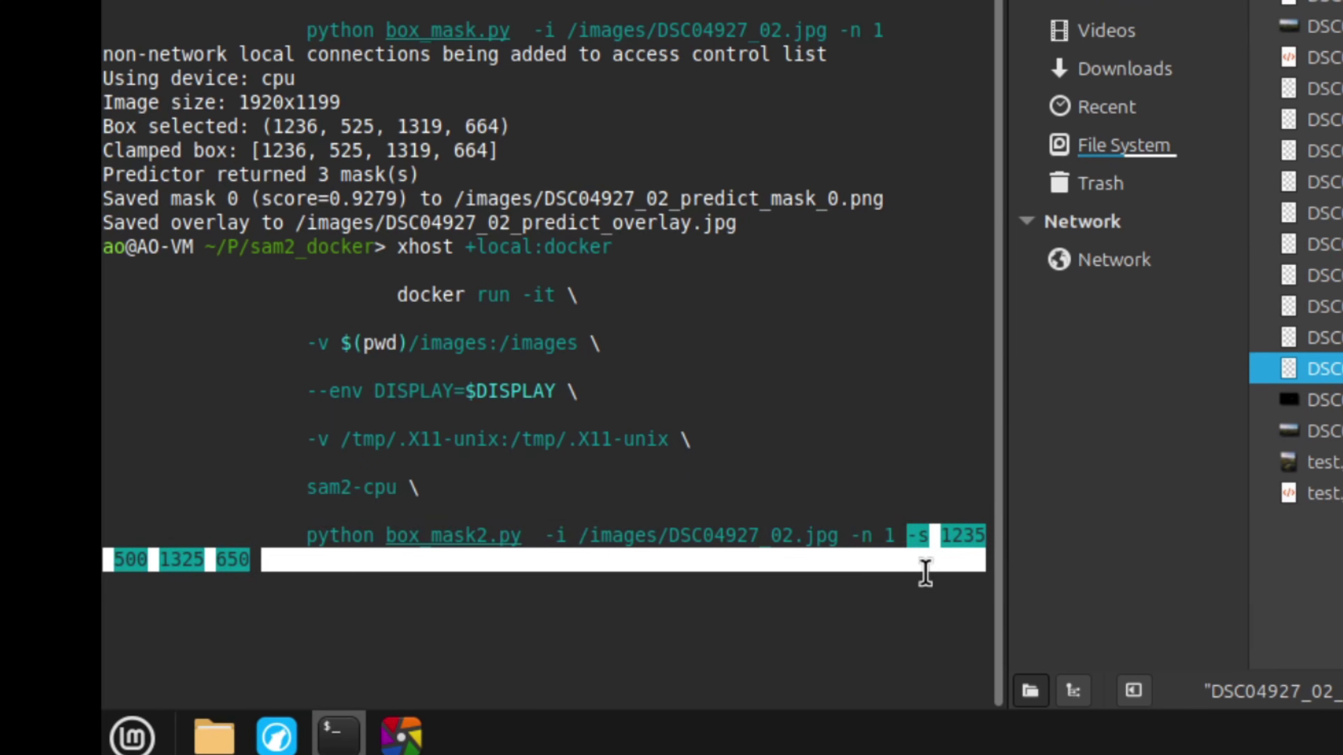
{"action": "key", "text": "Return"}
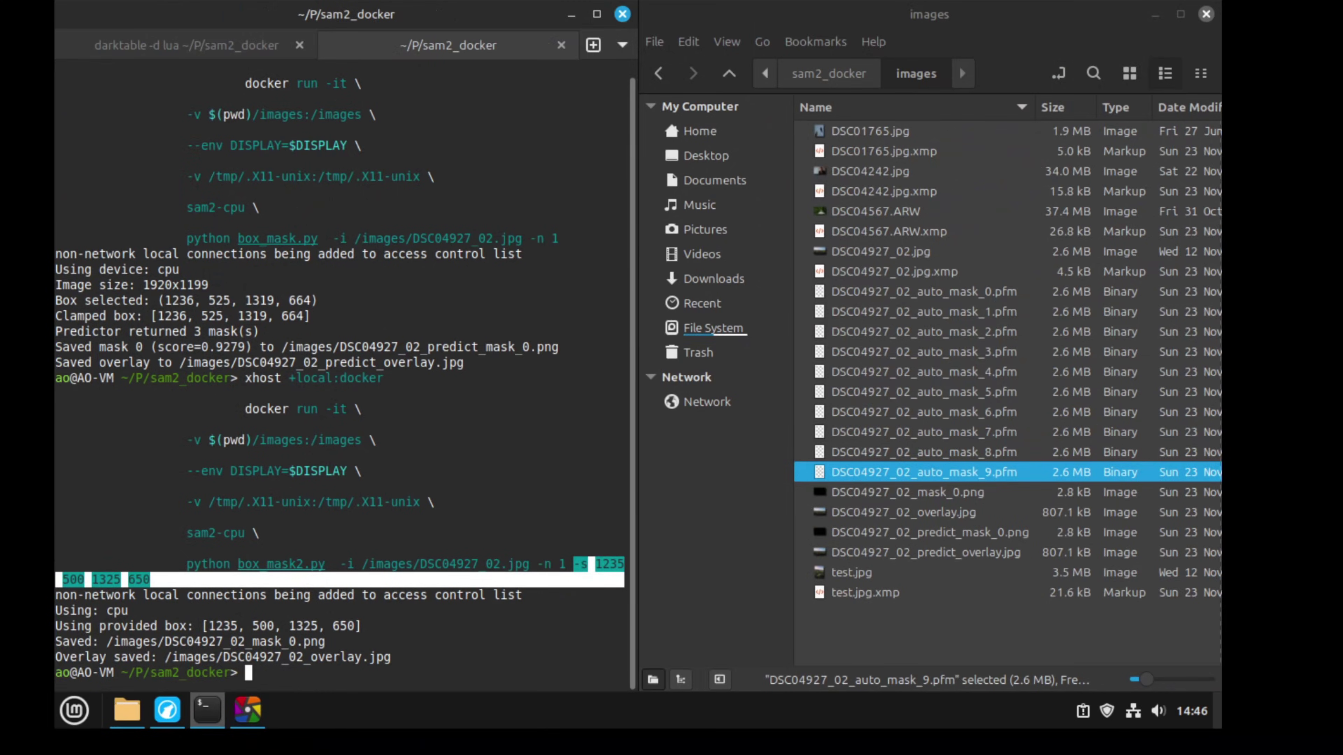
- Check the new mask in DSC04927_02_overlay.jpg, then close the viewer
{"action": "double_click", "coordinate": [939, 510]}
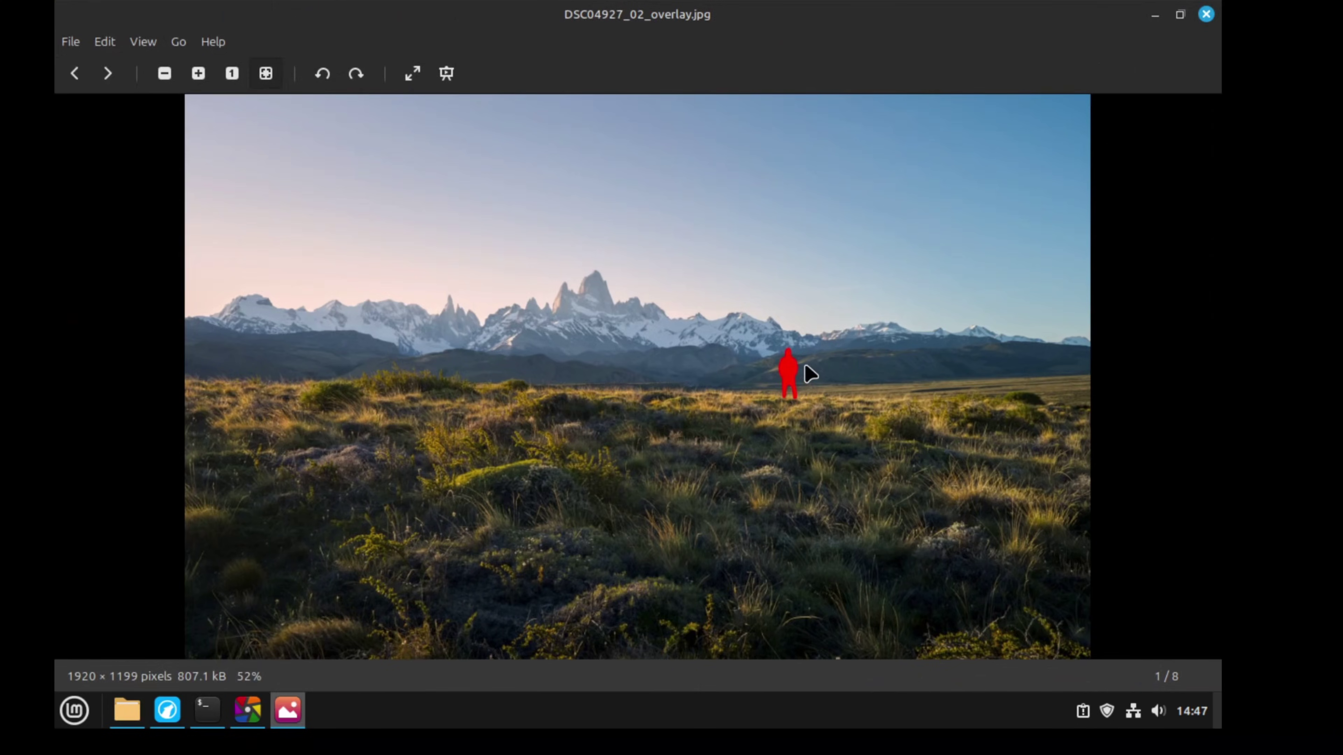
{"action": "scroll", "coordinate": [805, 362], "scroll_direction": "up", "scroll_amount": 5}
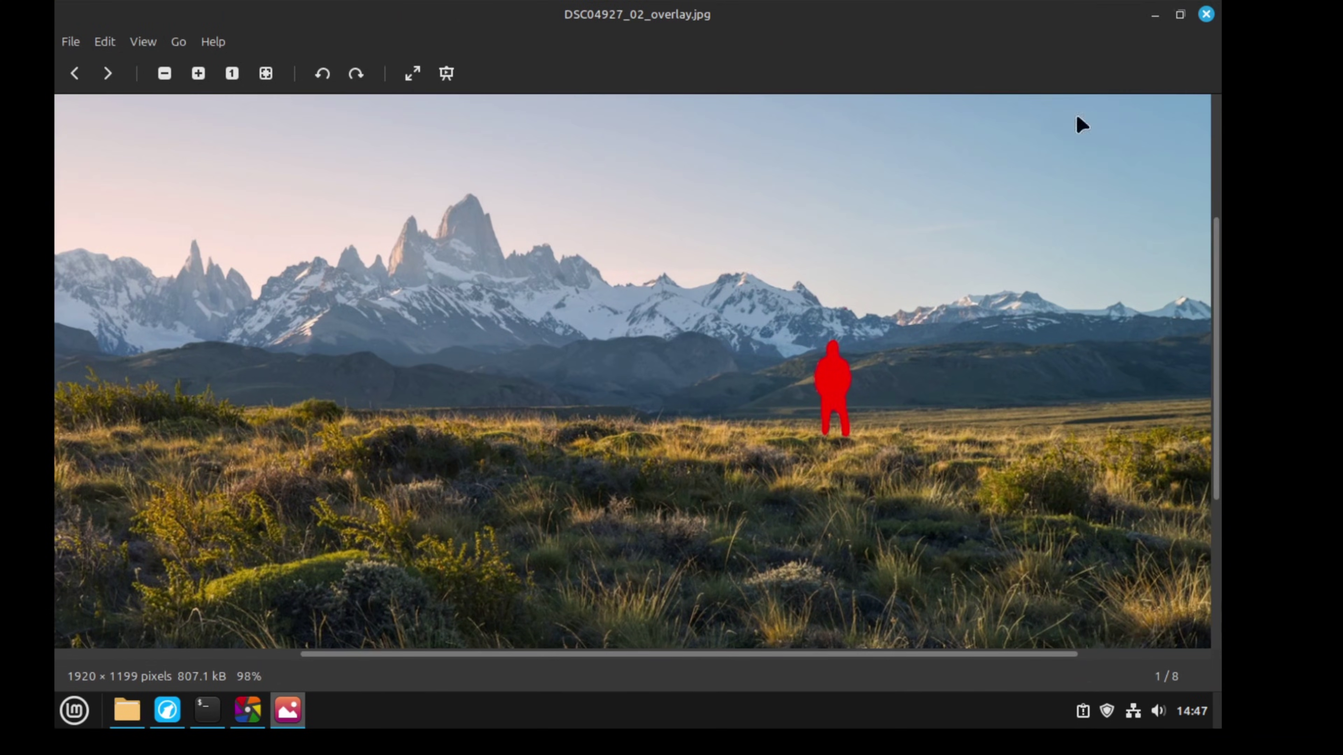
{"action": "left_click", "coordinate": [1205, 13]}
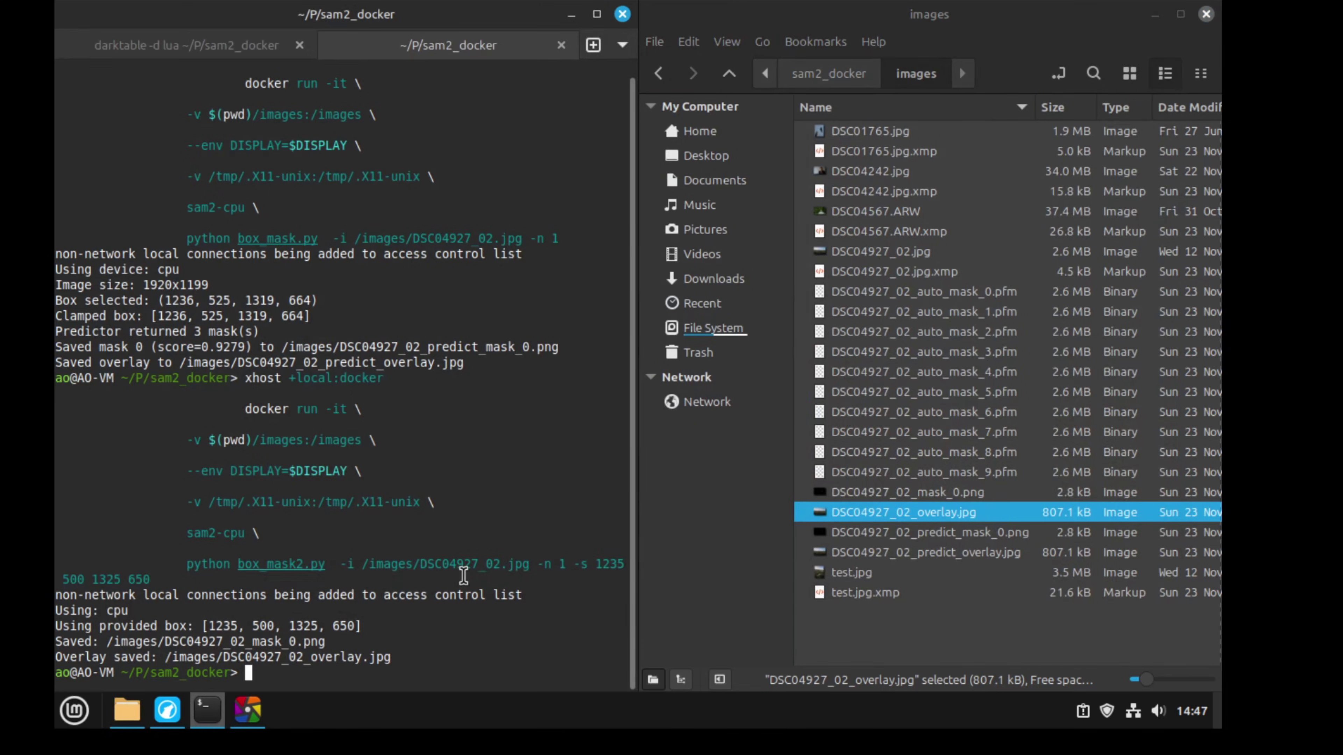
- Return to darktable and trigger Auto mask in the SAM2 module on the landscape photo
{"action": "left_click", "coordinate": [247, 710]}
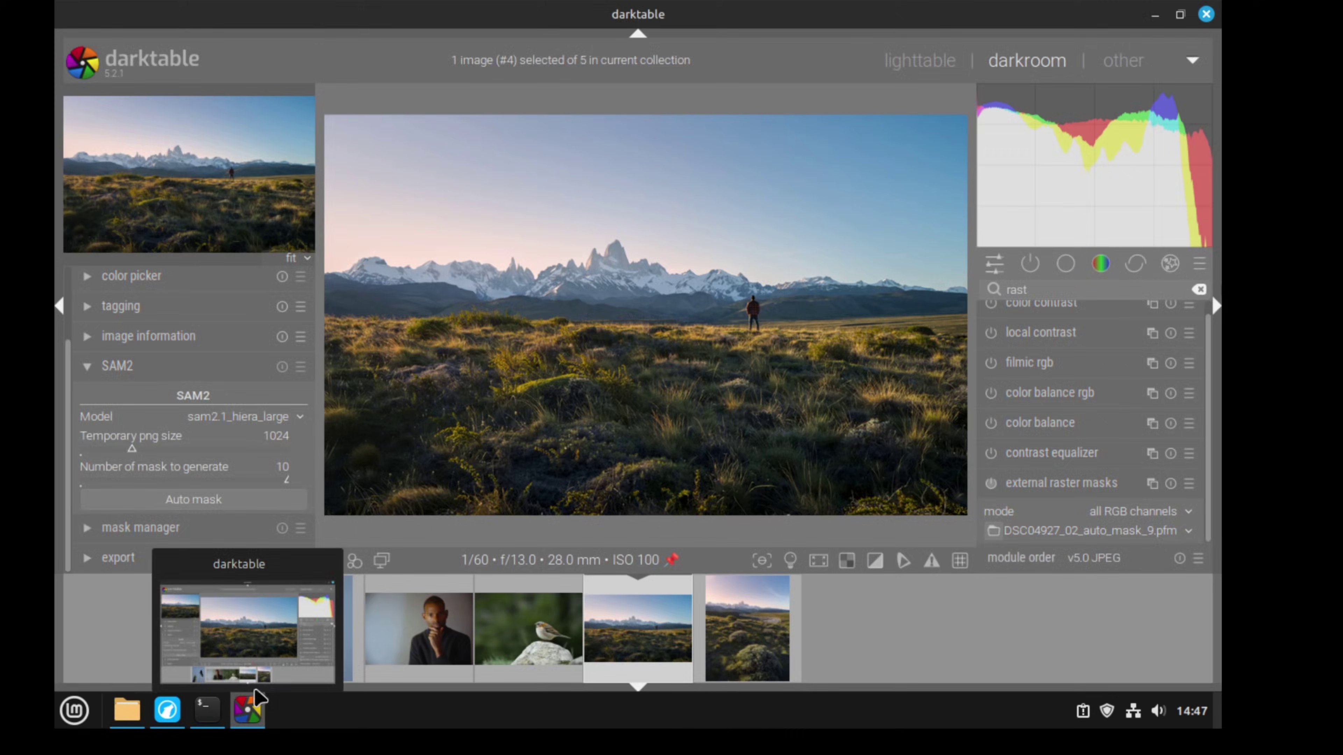
{"action": "left_click", "coordinate": [148, 495]}
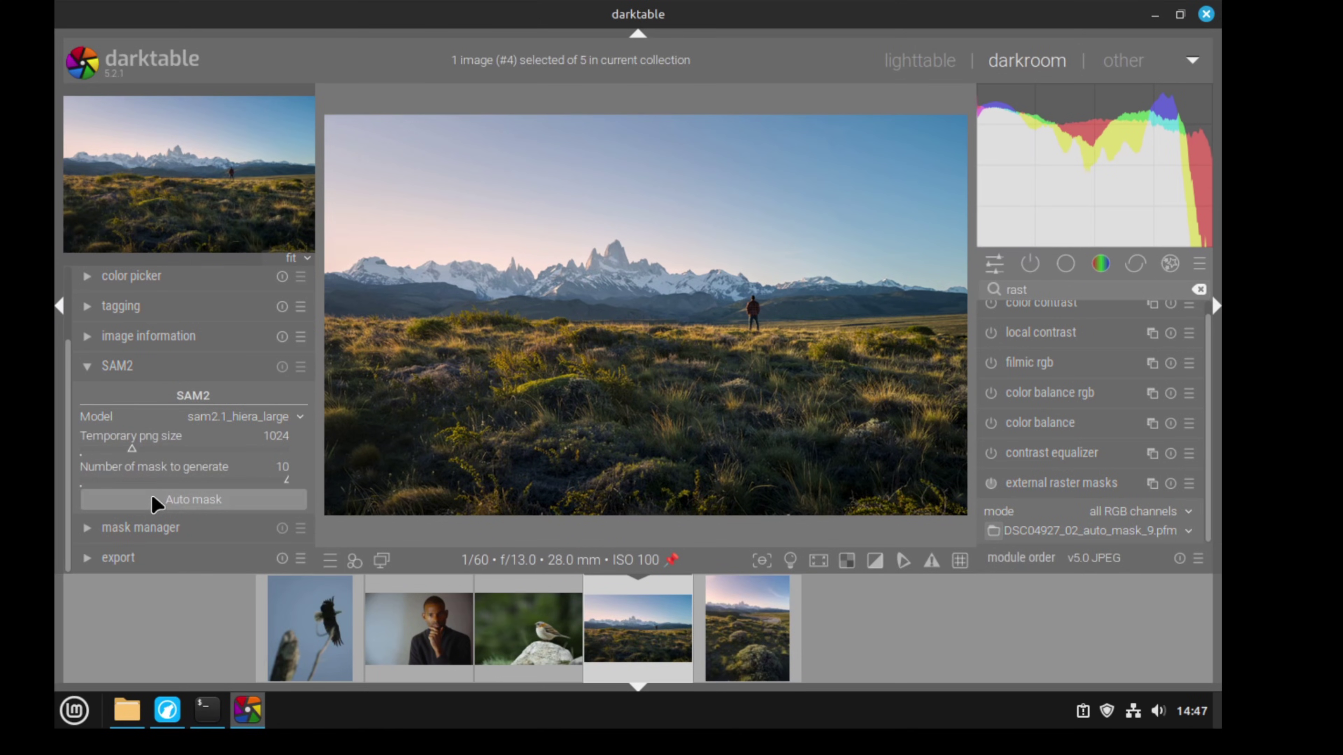
{"action": "left_click", "coordinate": [191, 494]}
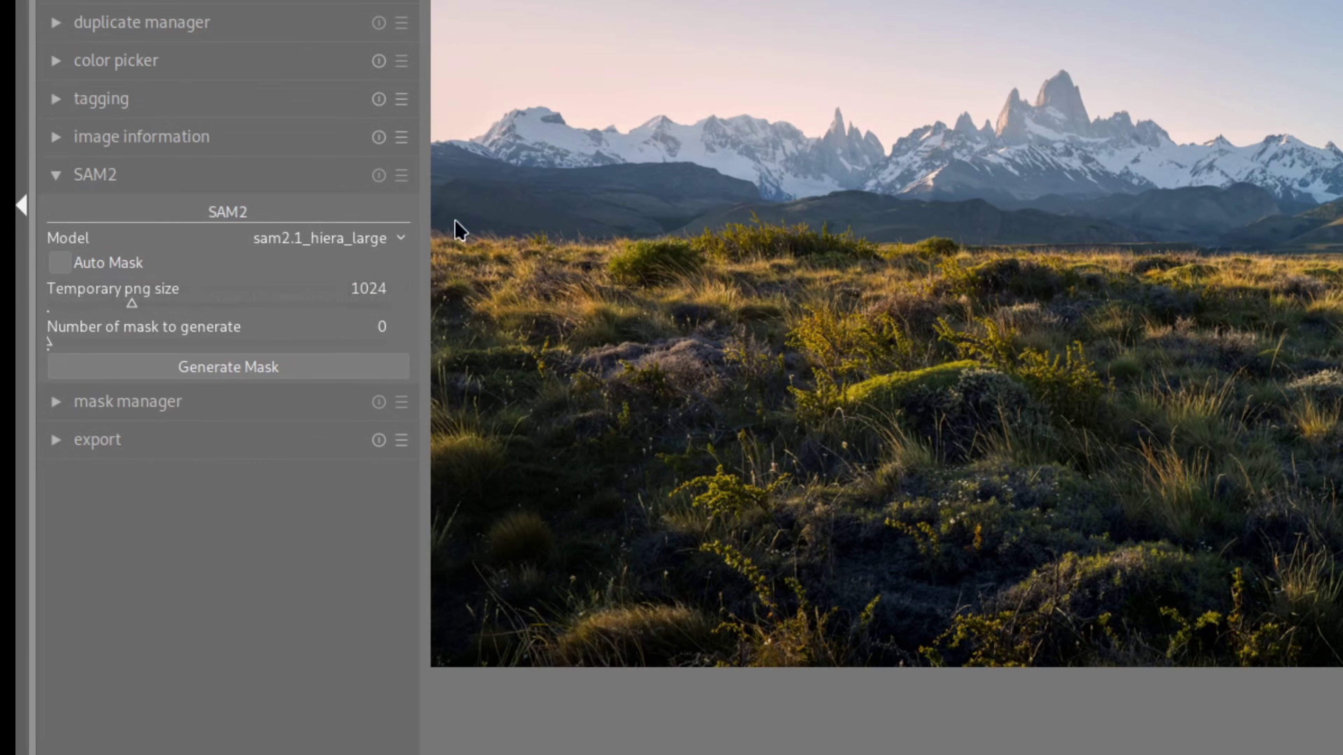
{"action": "left_click", "coordinate": [60, 263]}
{"action": "left_click", "coordinate": [290, 375]}
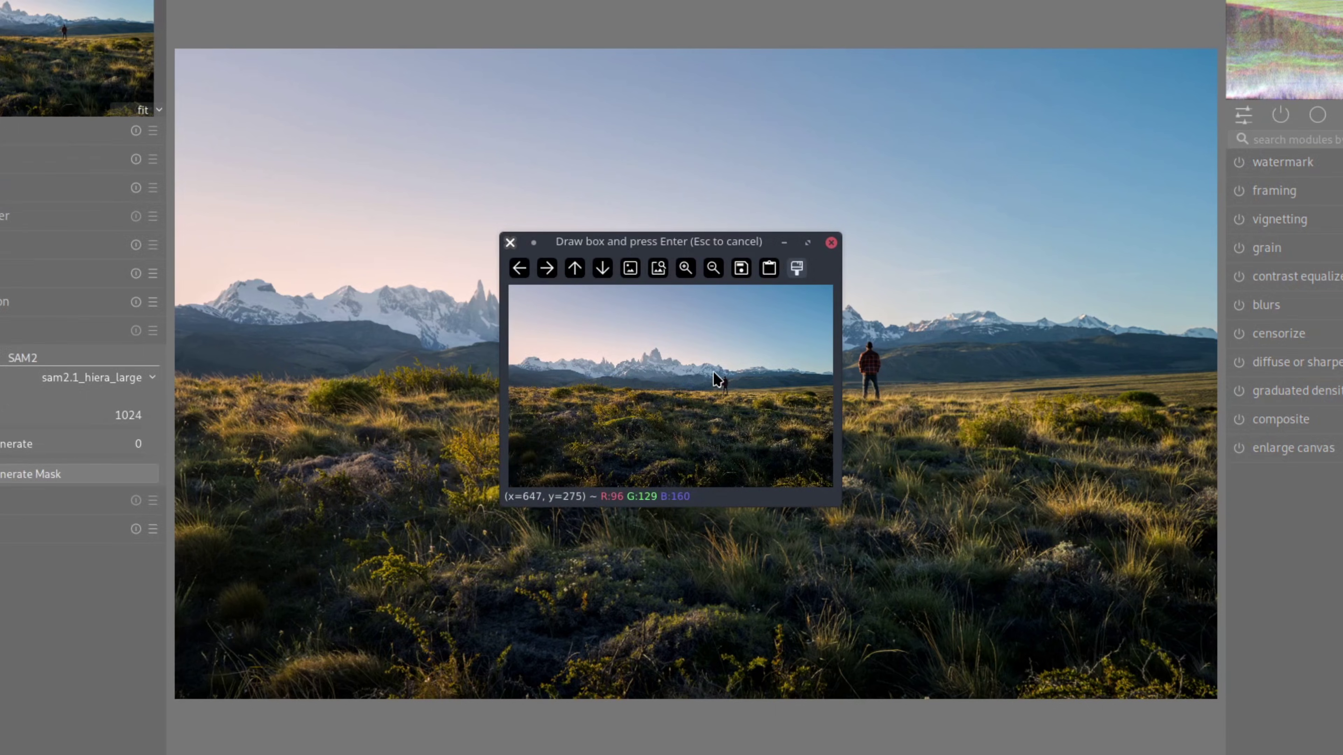
- Box the standing person to generate the SAM2 mask, then load DSC04927_02_mask_0.pfm as the external raster mask
{"action": "left_click_drag", "start_coordinate": [713, 371], "coordinate": [736, 401]}
{"action": "key", "text": "Return"}
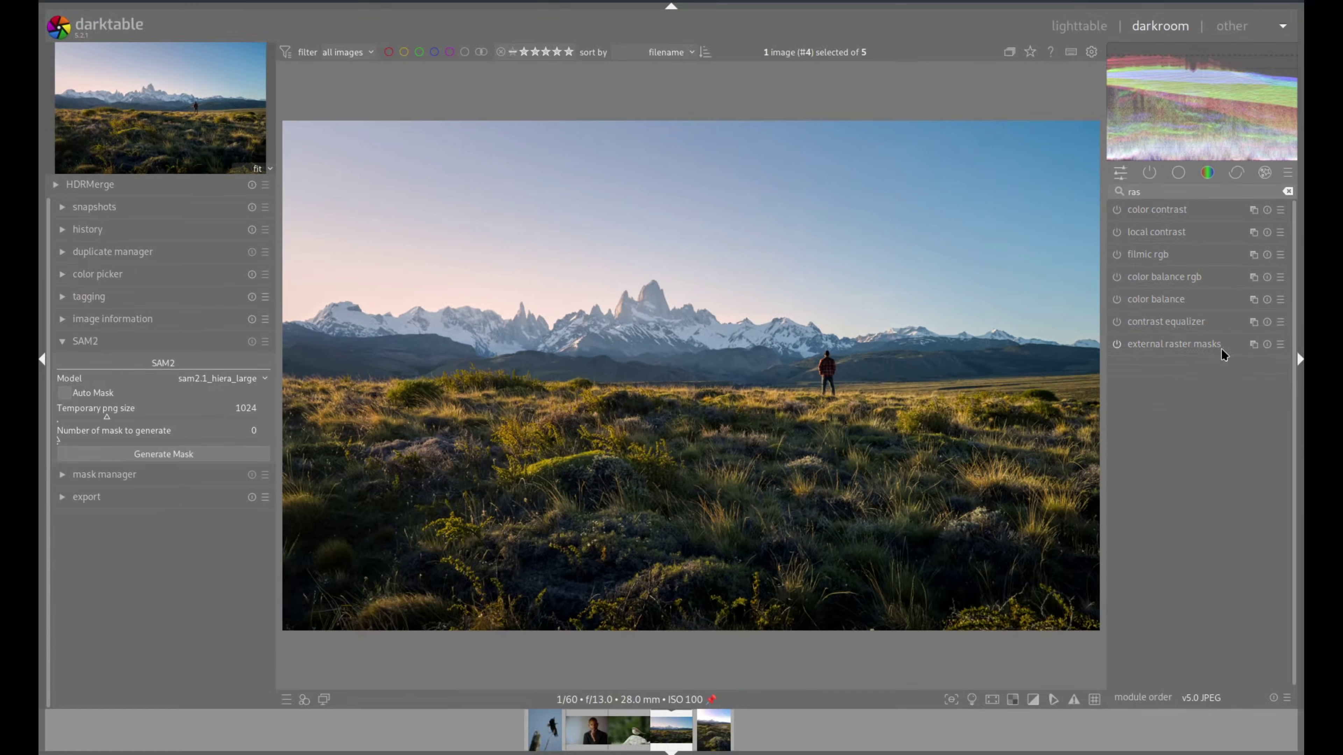
{"action": "left_click", "coordinate": [1242, 378]}
{"action": "left_click", "coordinate": [1005, 569]}
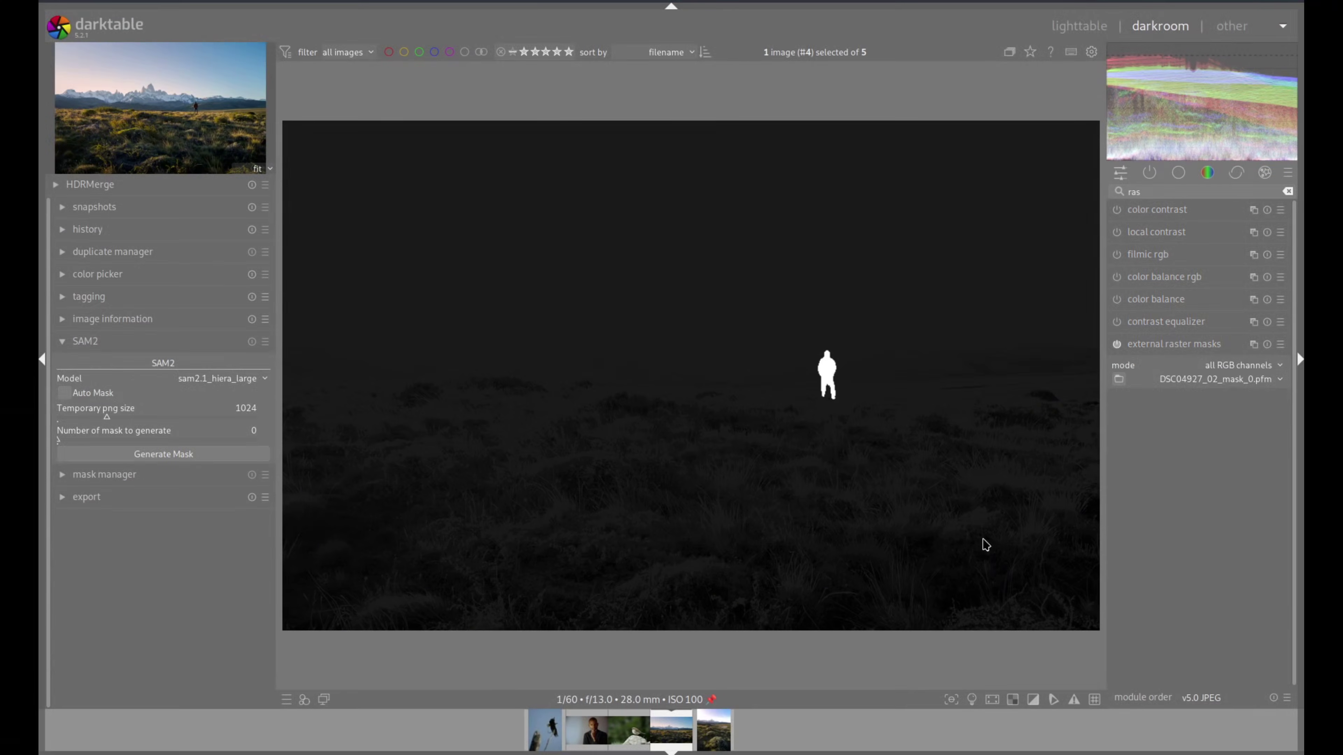